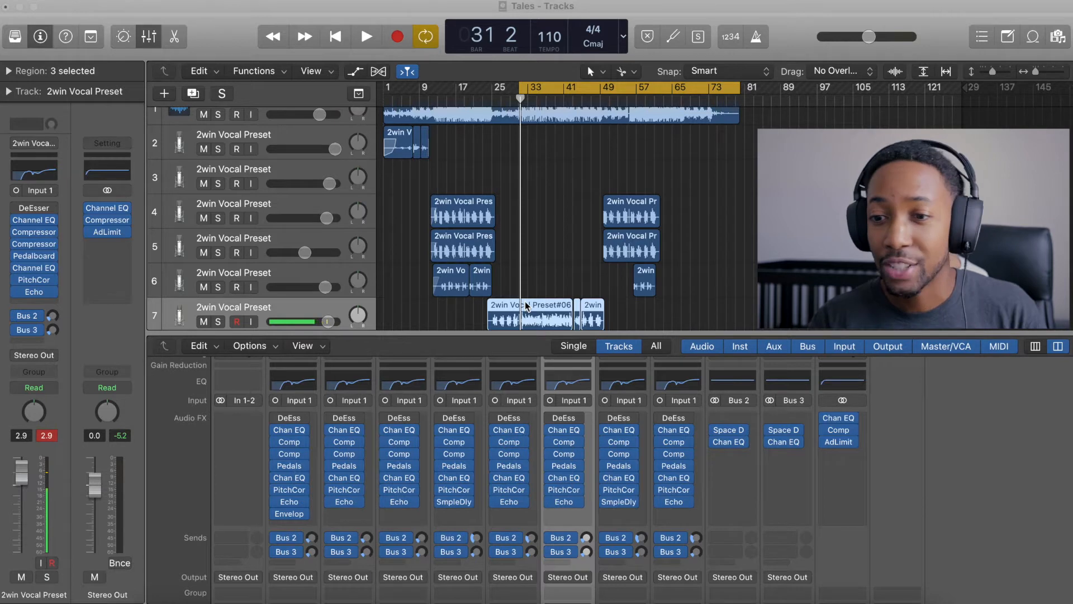
# Solo the vocal on track 7 together with the LCS Tales track.
pyautogui.scroll(-2, 525, 300)
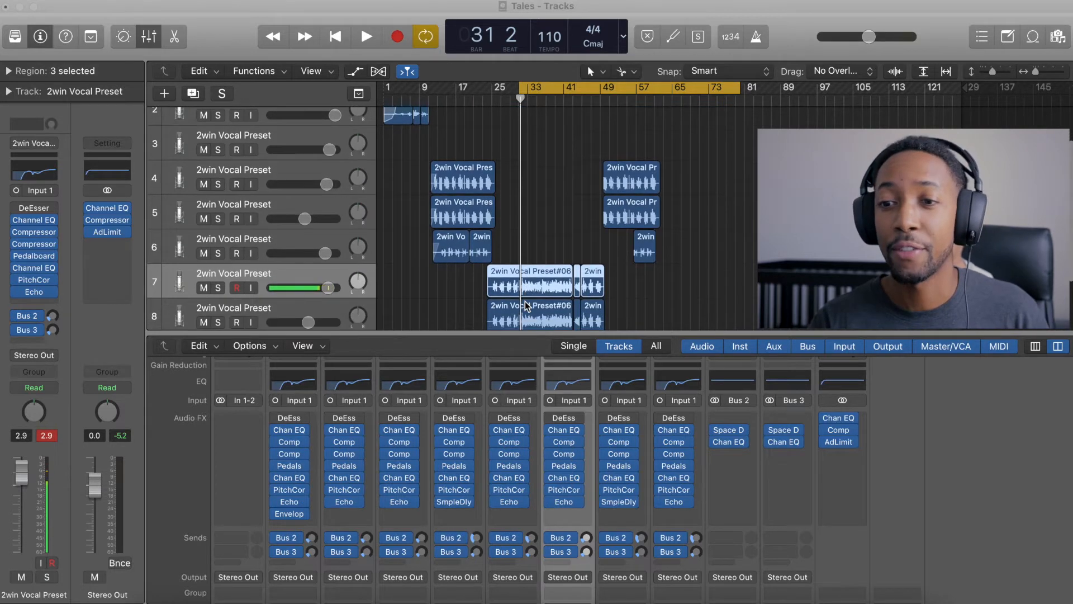
pyautogui.scroll(-2, 525, 301)
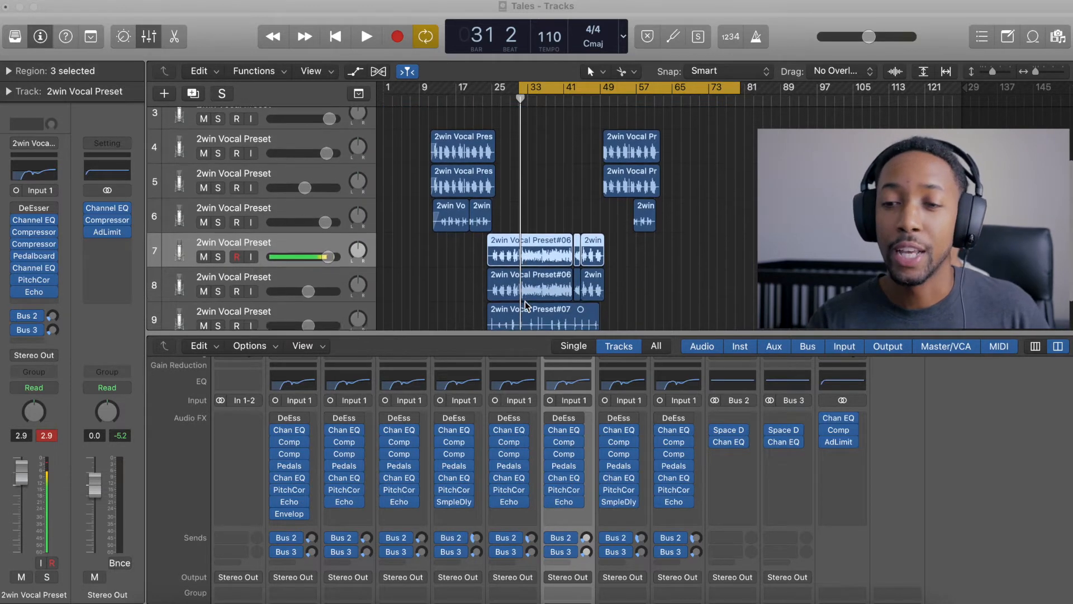
pyautogui.click(218, 254)
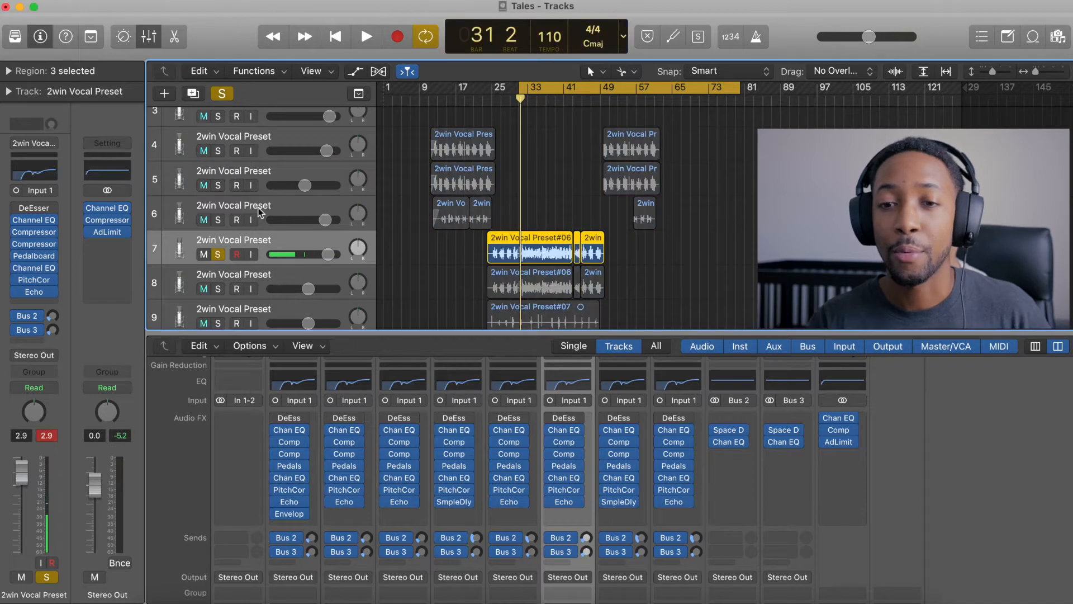
pyautogui.scroll(2, 284, 190)
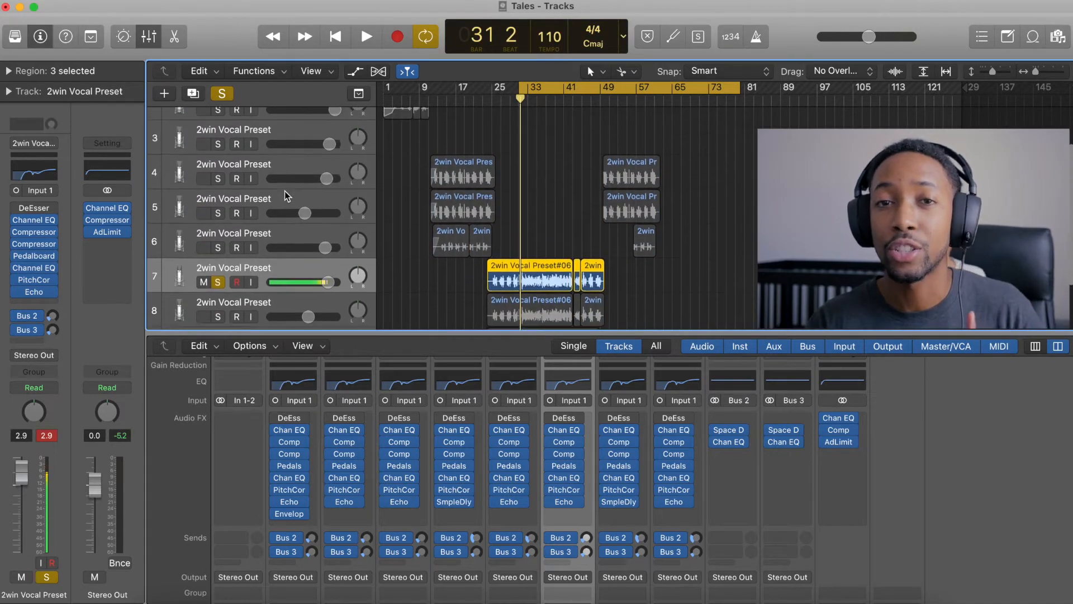
pyautogui.scroll(3, 284, 190)
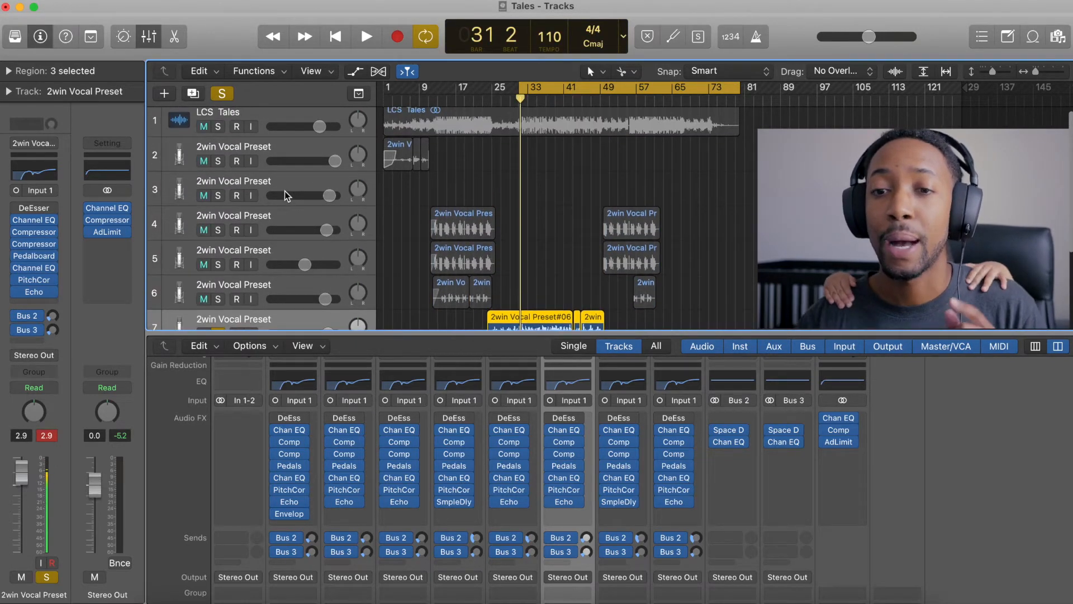
pyautogui.scroll(1, 284, 190)
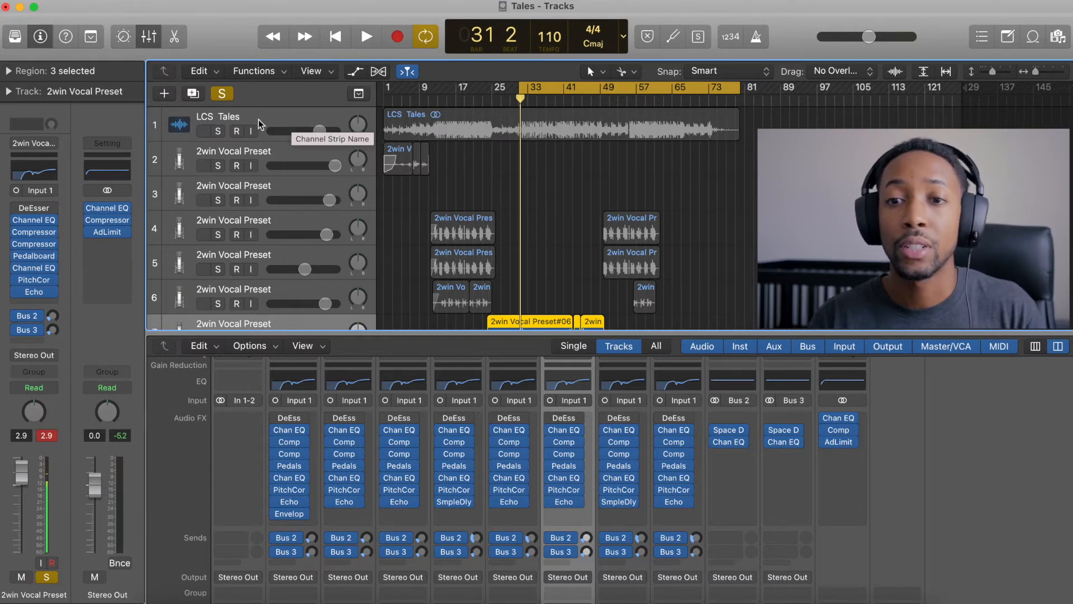
pyautogui.click(218, 131)
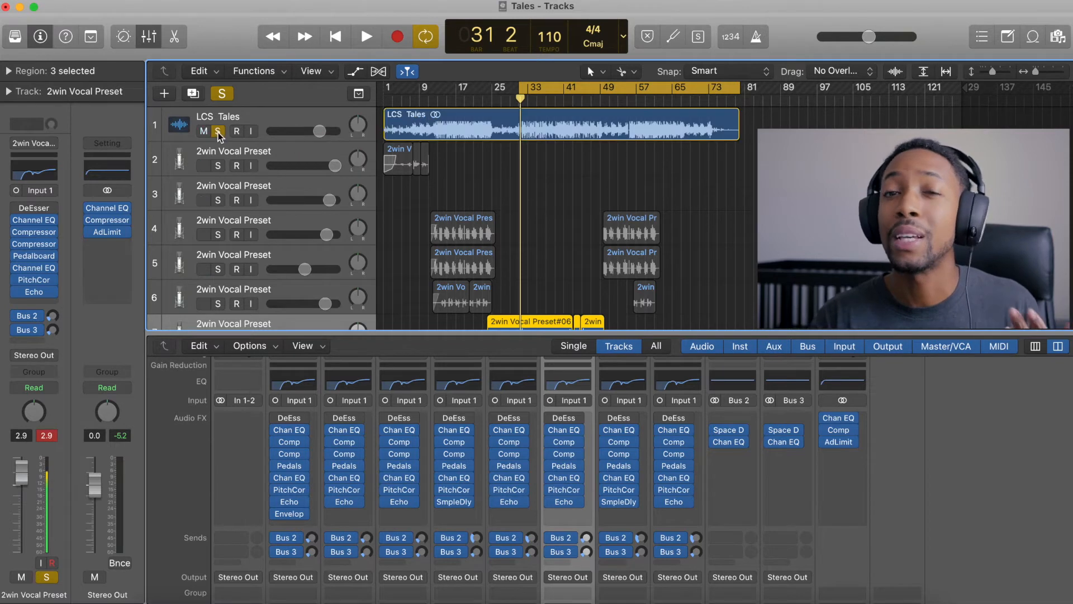
# Play back the soloed vocal and beat from bar 31, stopping around bar 38.
pyautogui.scroll(-1, 566, 199)
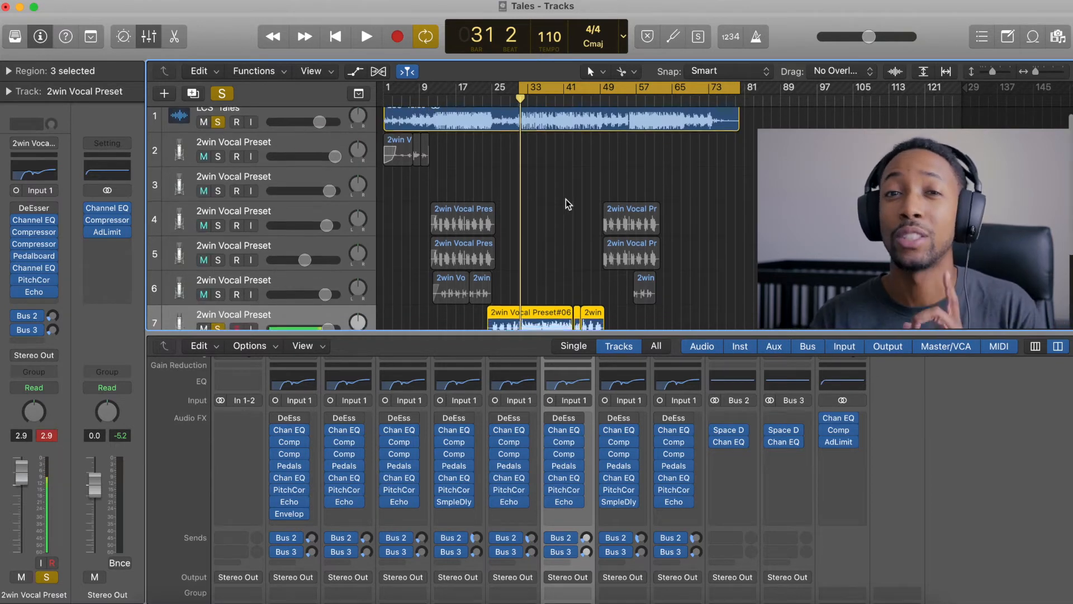
pyautogui.scroll(-3, 566, 199)
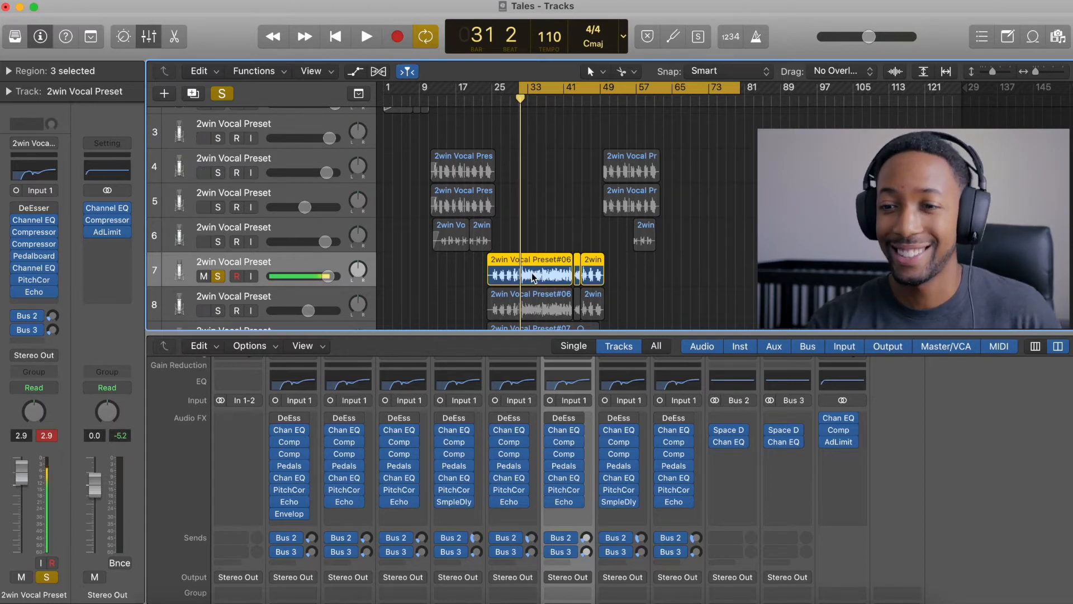
pyautogui.scroll(-2, 533, 277)
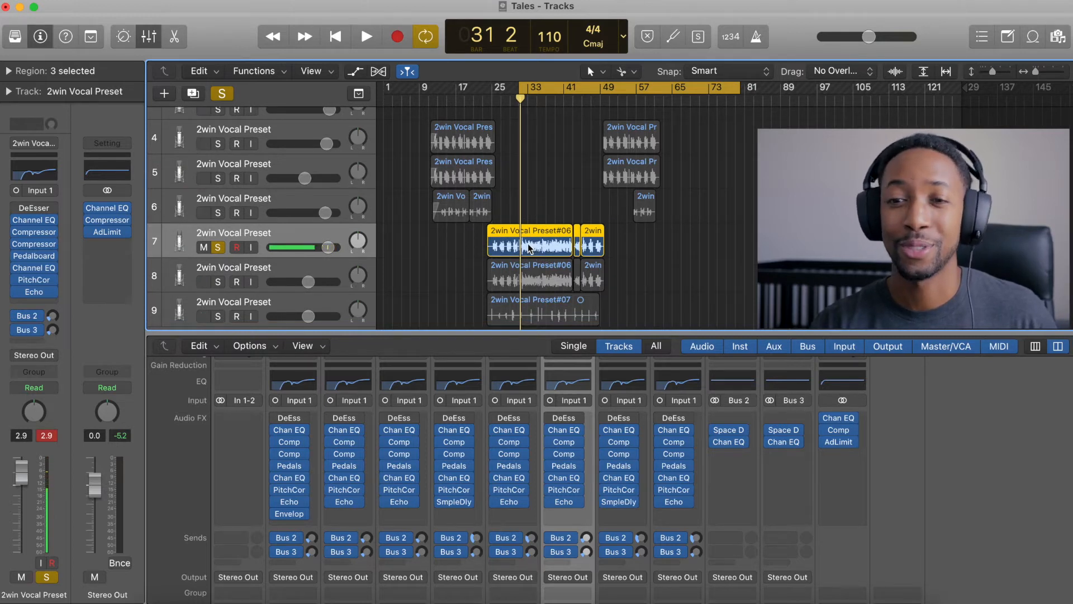
pyautogui.scroll(-1, 523, 246)
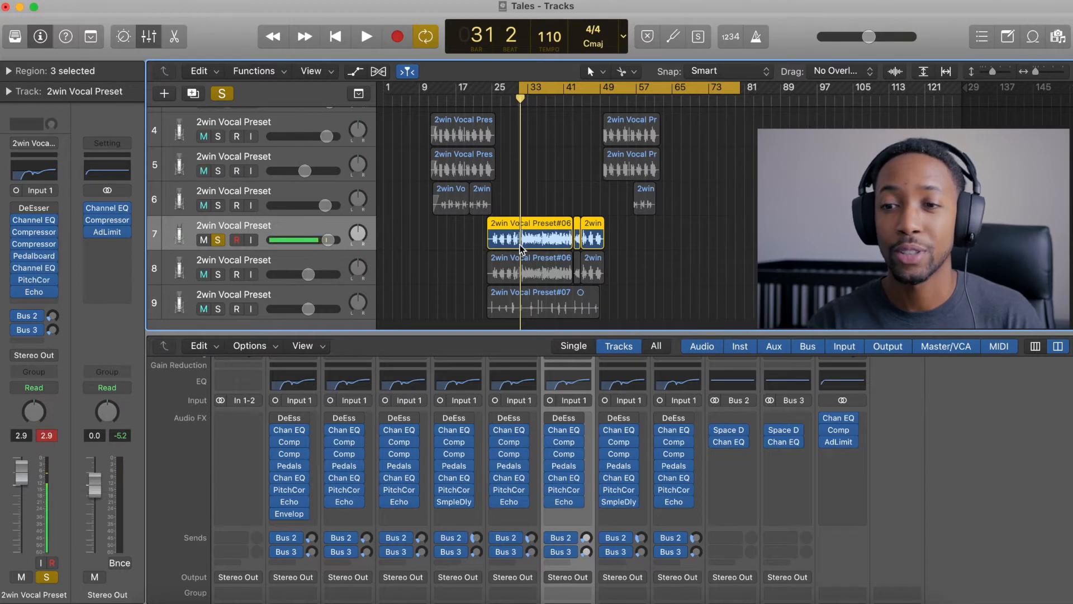
pyautogui.press('space')
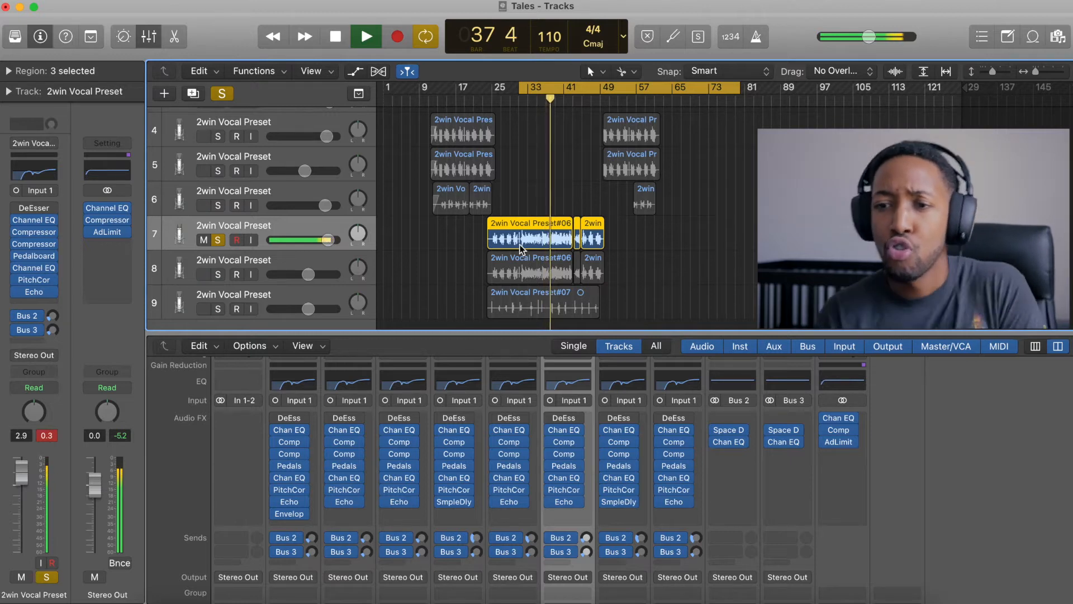
pyautogui.press('space')
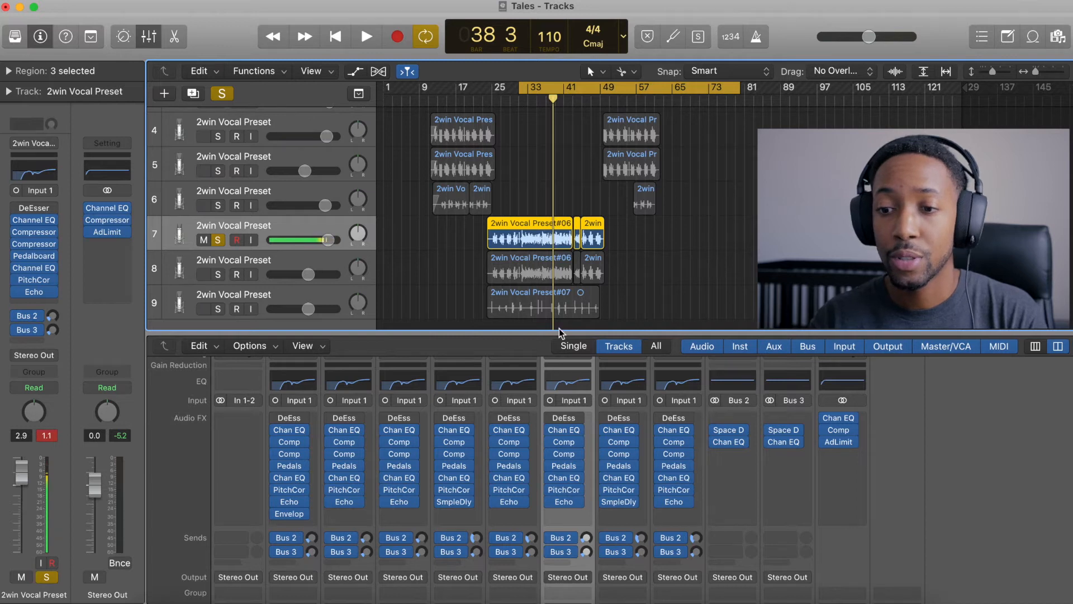
# Review the effects chain on track 7's channel strip, and show the track's Smart Controls.
pyautogui.scroll(-4, 558, 425)
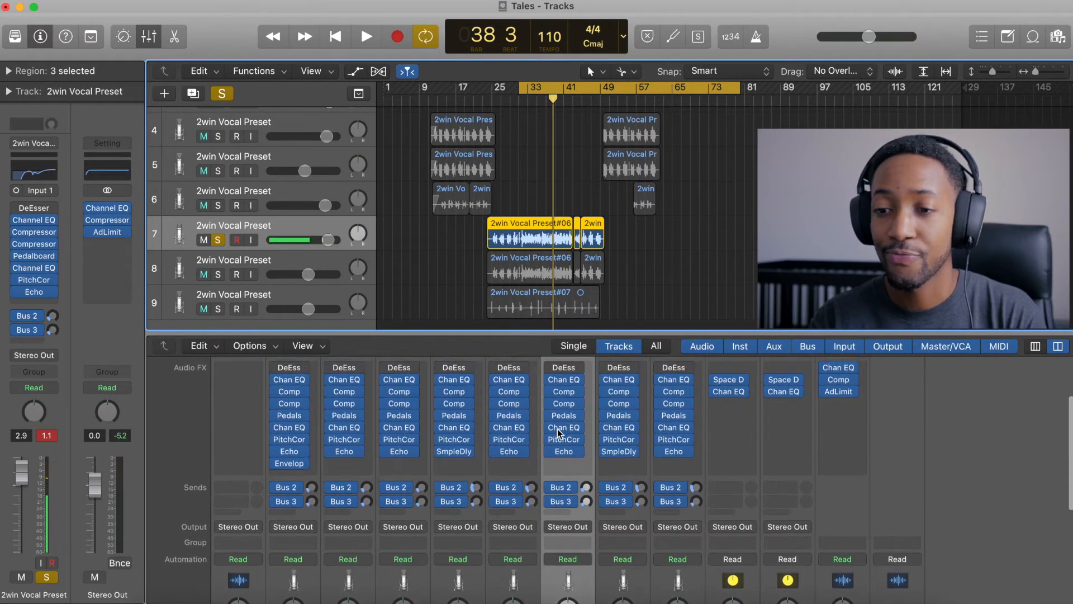
pyautogui.scroll(3, 558, 428)
pyautogui.scroll(2, 558, 432)
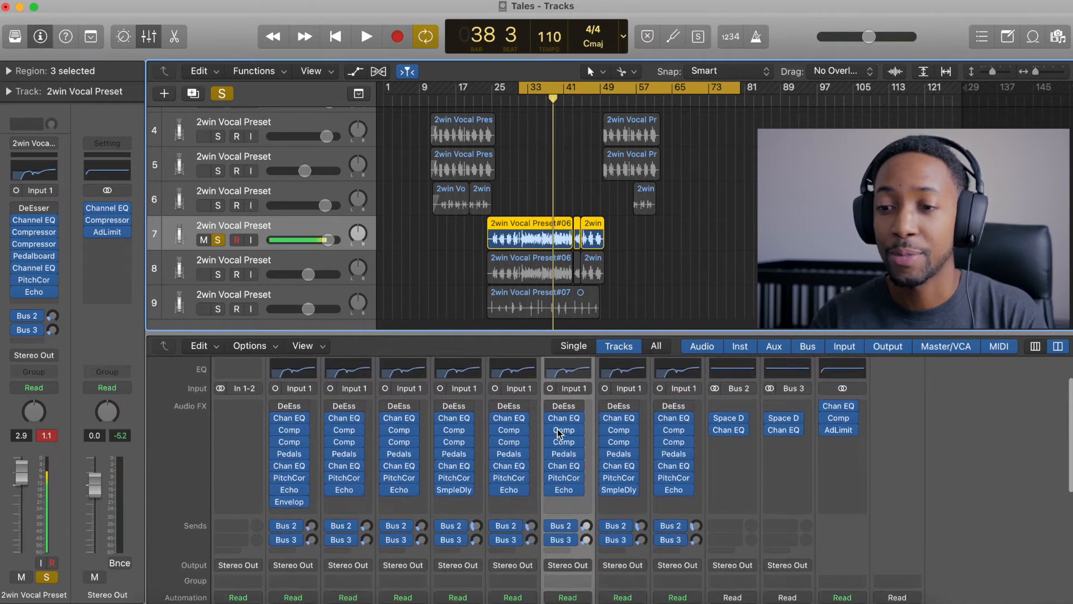
pyautogui.scroll(1, 558, 429)
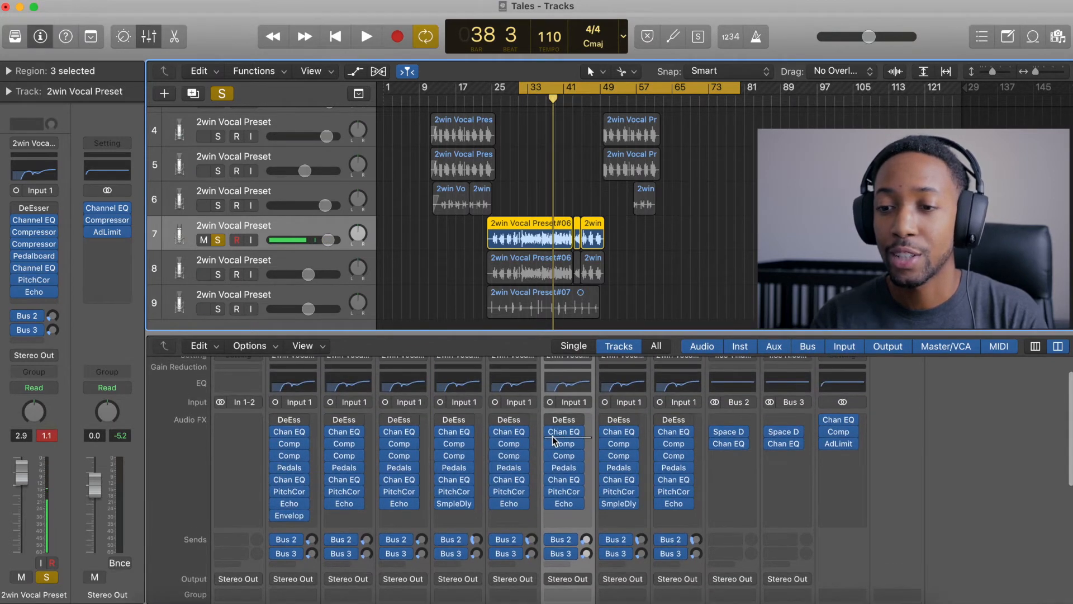
pyautogui.moveTo(551, 434)
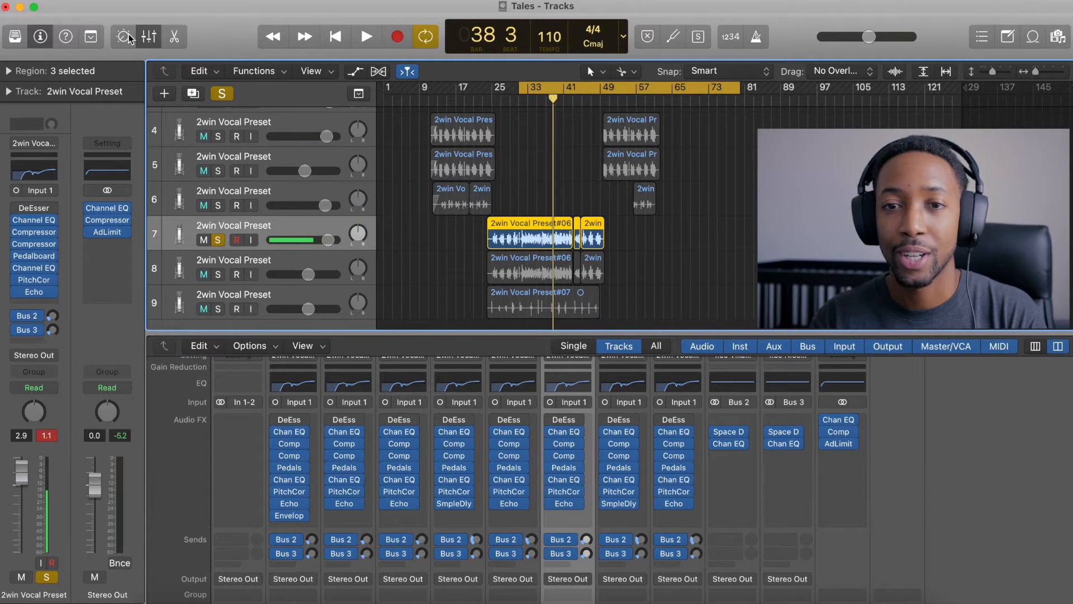
pyautogui.press('b')
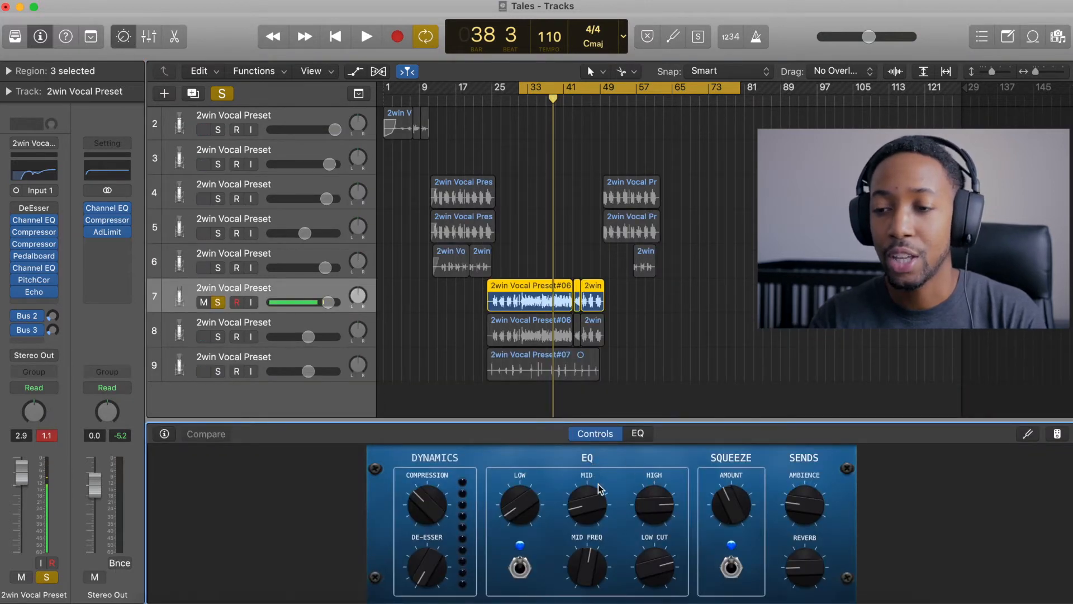
pyautogui.moveTo(572, 601)
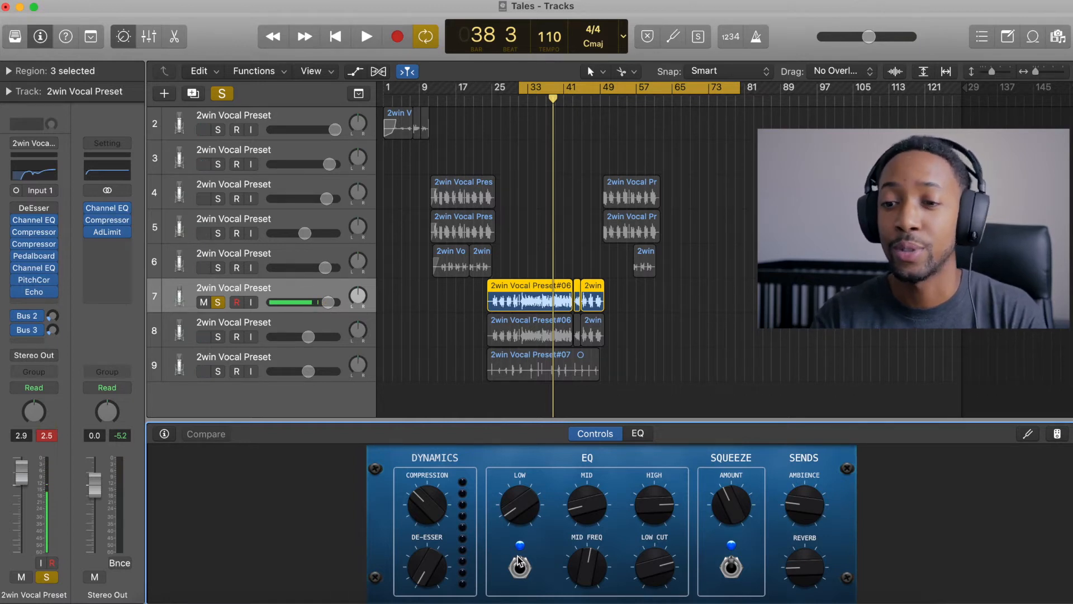
# Play the section while switching the vocal's Smart Controls EQ off and on to compare, with the Mid knob set to -12.5 dB.
pyautogui.press('space')
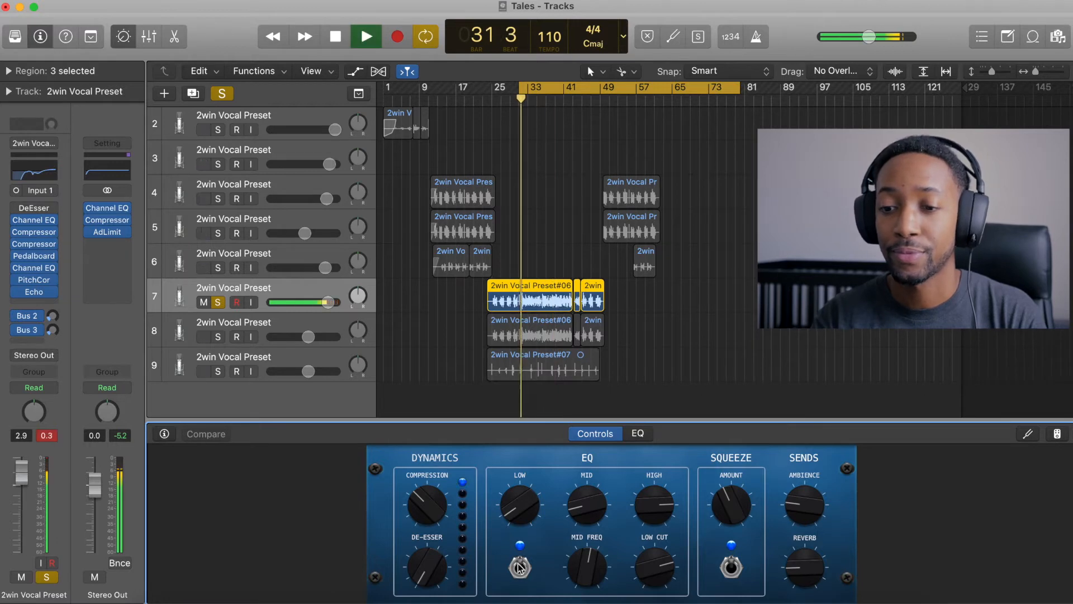
pyautogui.click(520, 565)
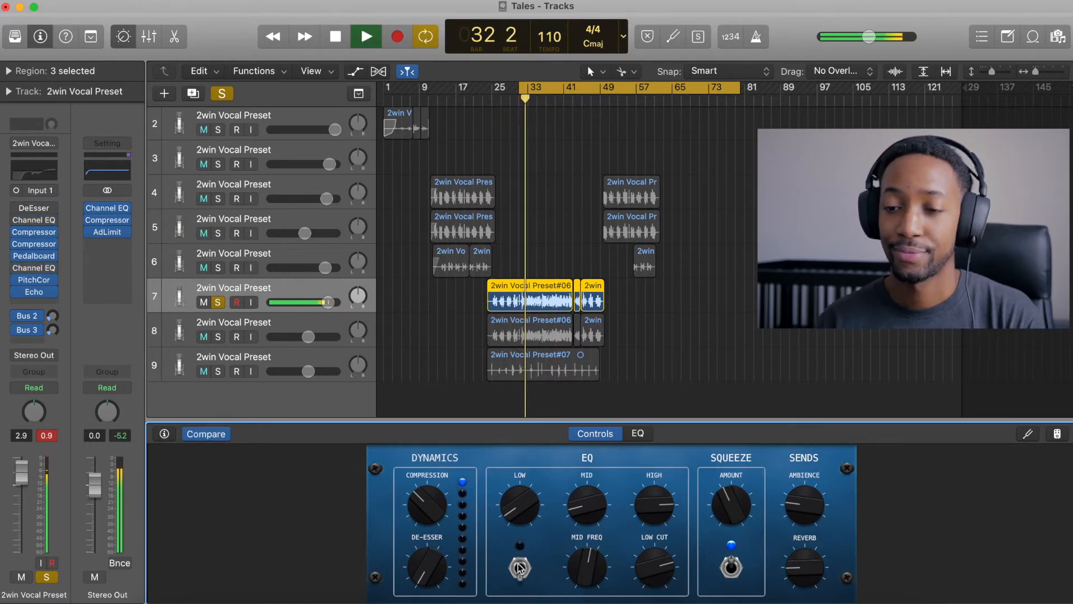
pyautogui.click(520, 568)
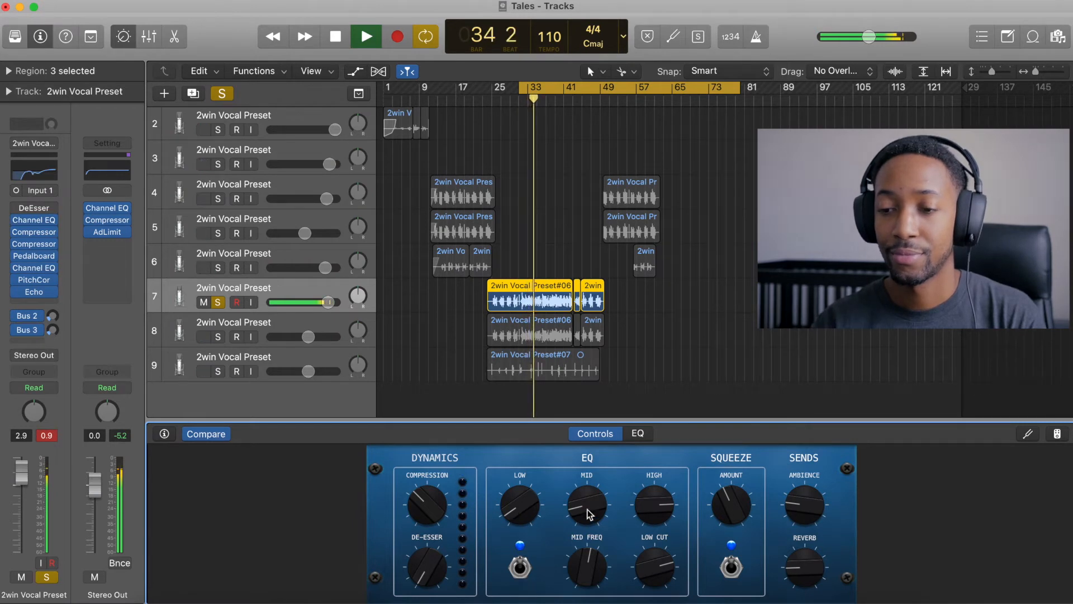
pyautogui.moveTo(587, 513)
pyautogui.mouseDown()
pyautogui.moveTo(587, 367)
pyautogui.moveTo(570, 438)
pyautogui.moveTo(583, 511)
pyautogui.mouseUp()
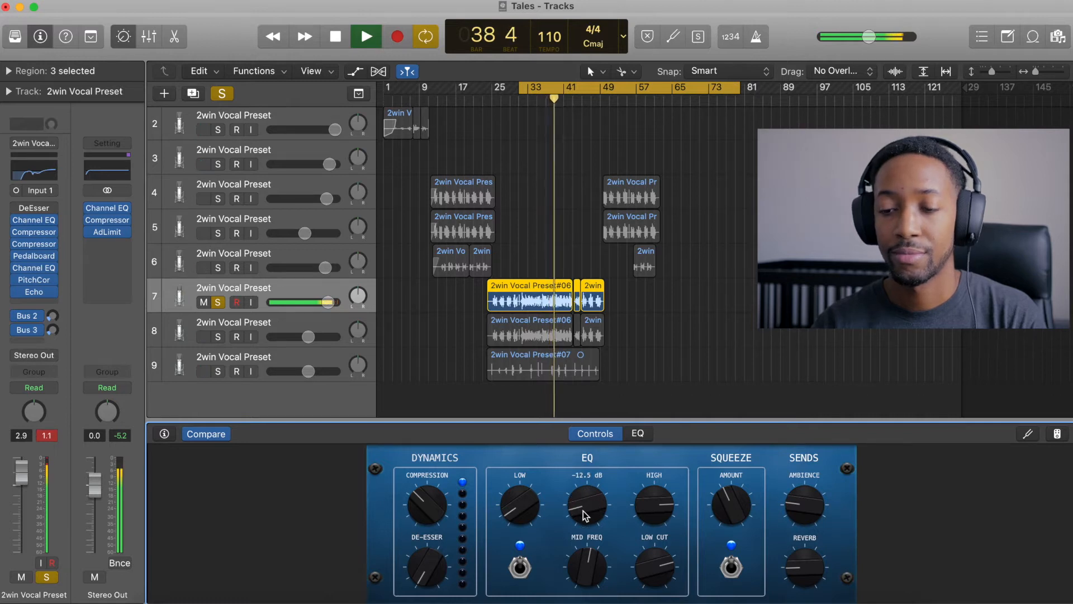
pyautogui.click(521, 570)
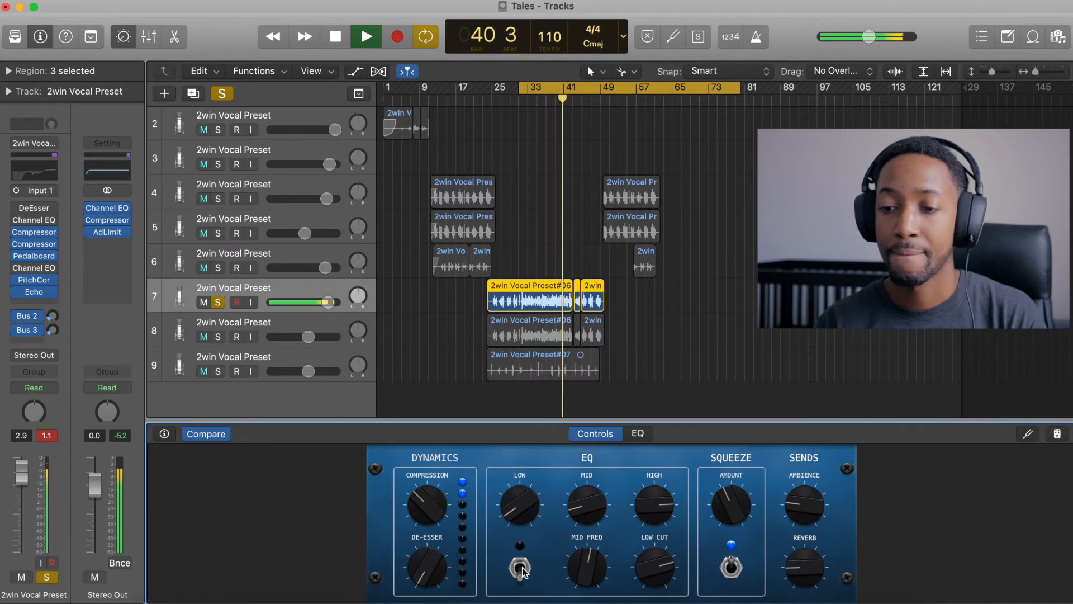
pyautogui.click(522, 570)
pyautogui.press('space')
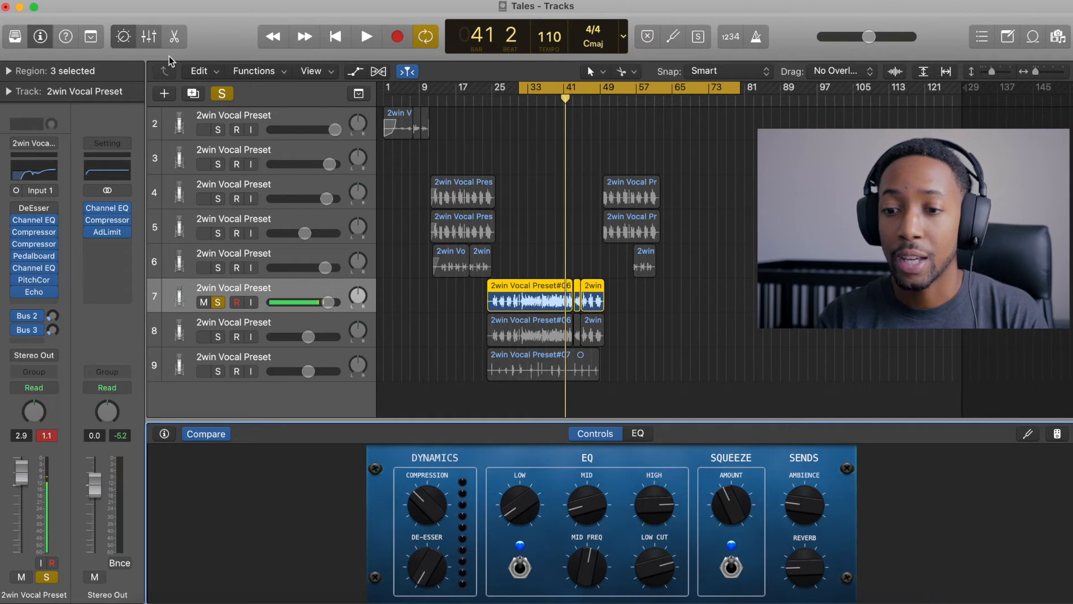
# Examine the first Channel EQ on track 7 from the mixer, bypassing and re-enabling it during playback to compare the sound.
pyautogui.click(149, 37)
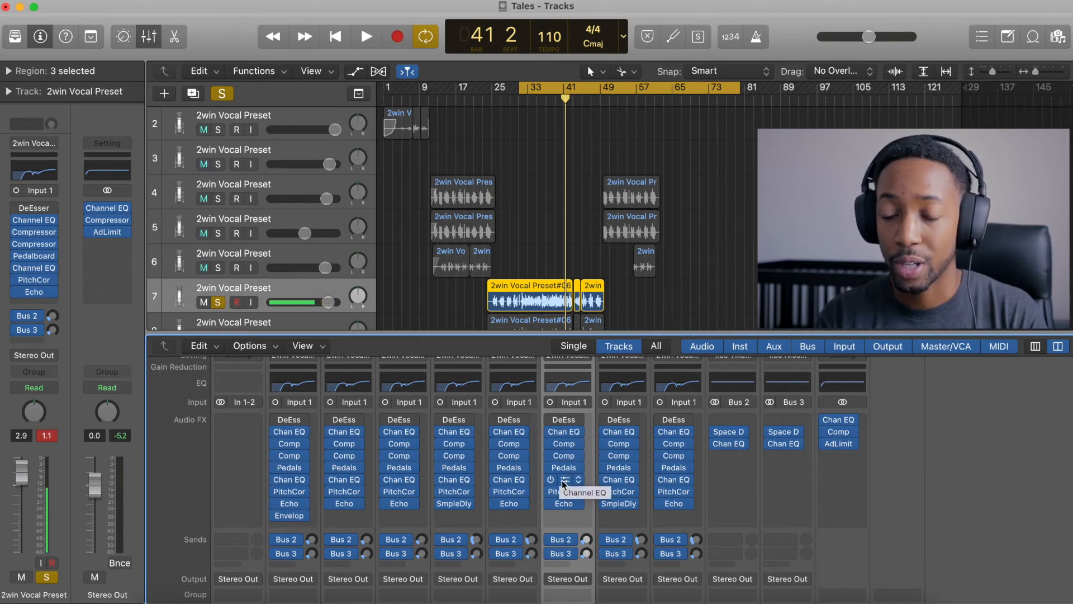
pyautogui.click(566, 435)
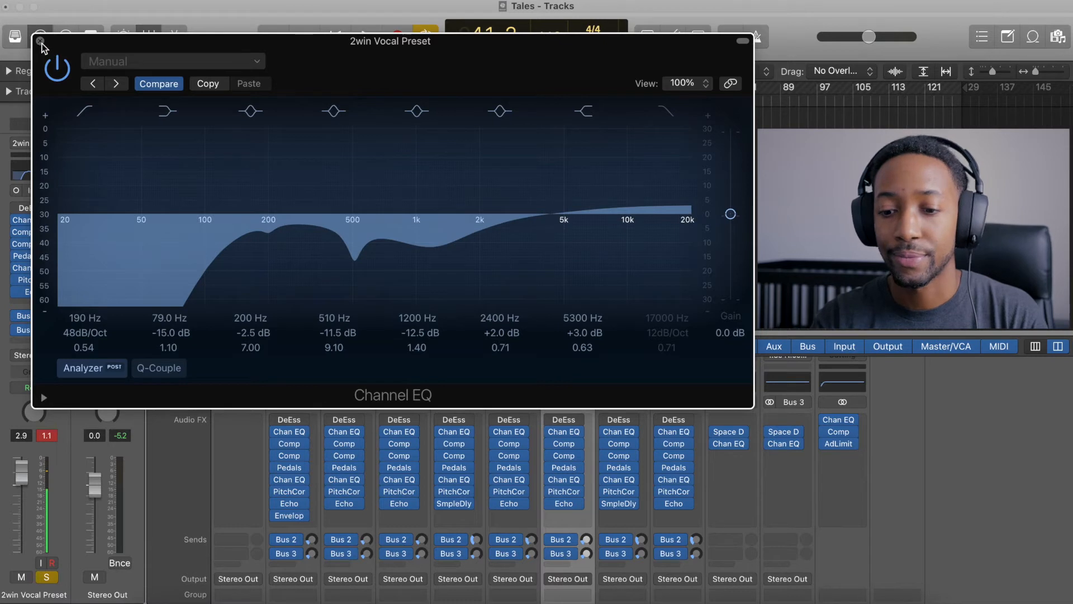
pyautogui.press('space')
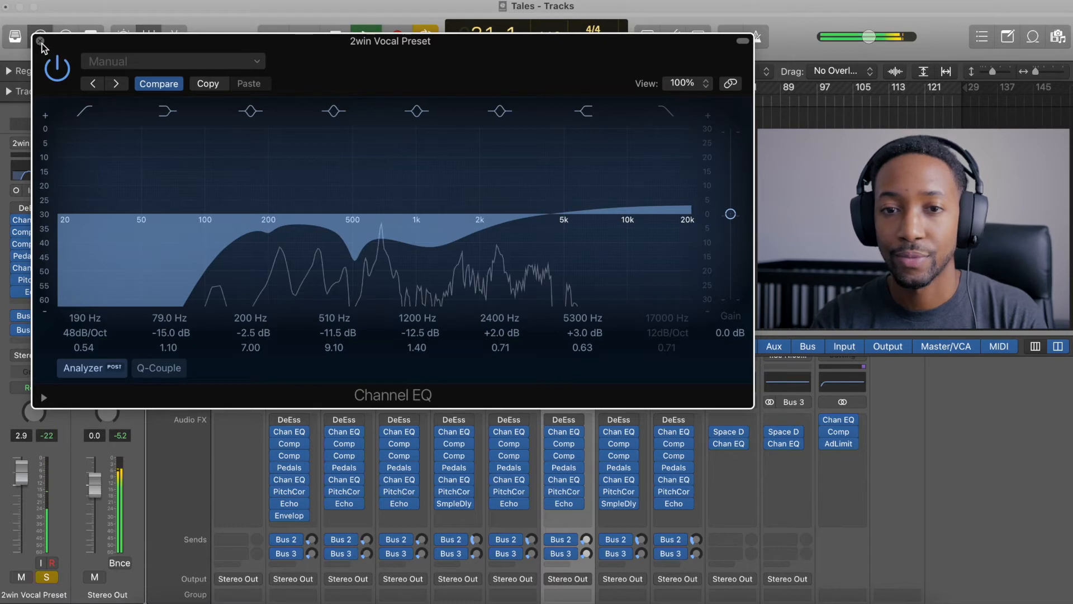
pyautogui.click(59, 77)
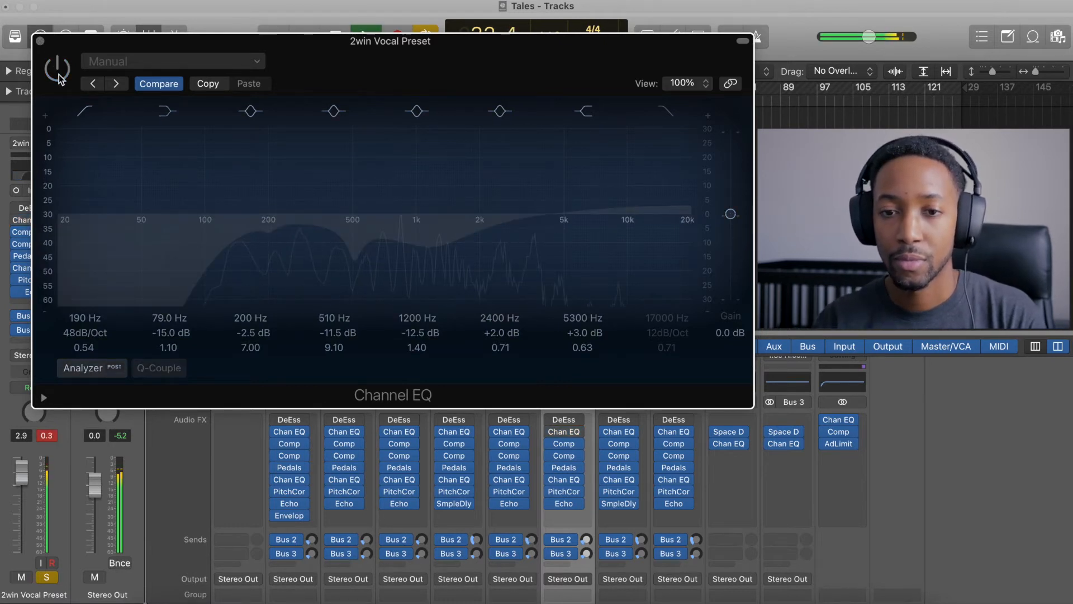
pyautogui.click(59, 74)
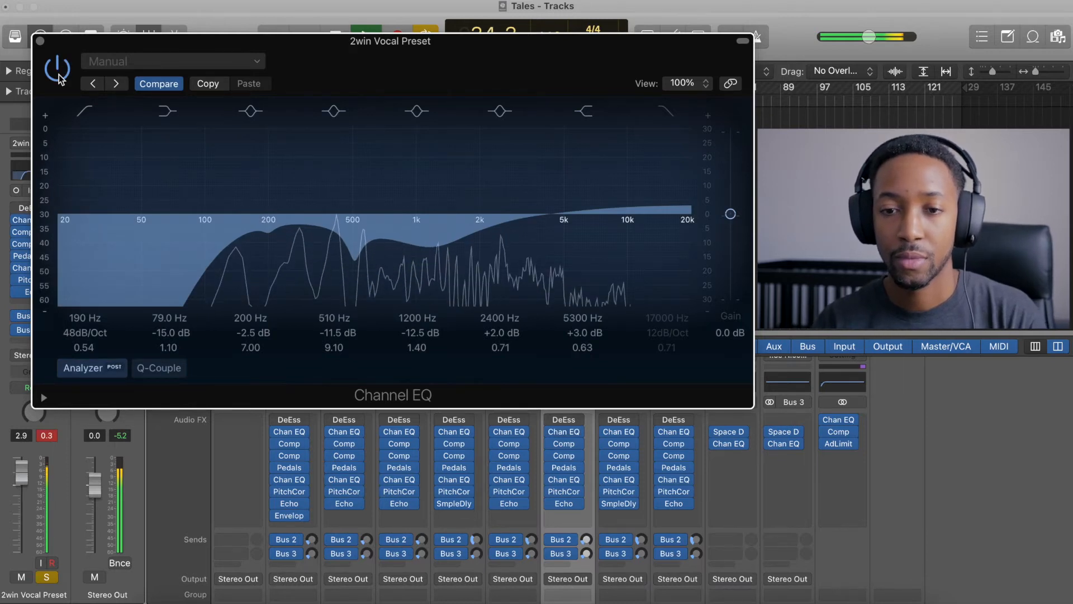
pyautogui.click(58, 75)
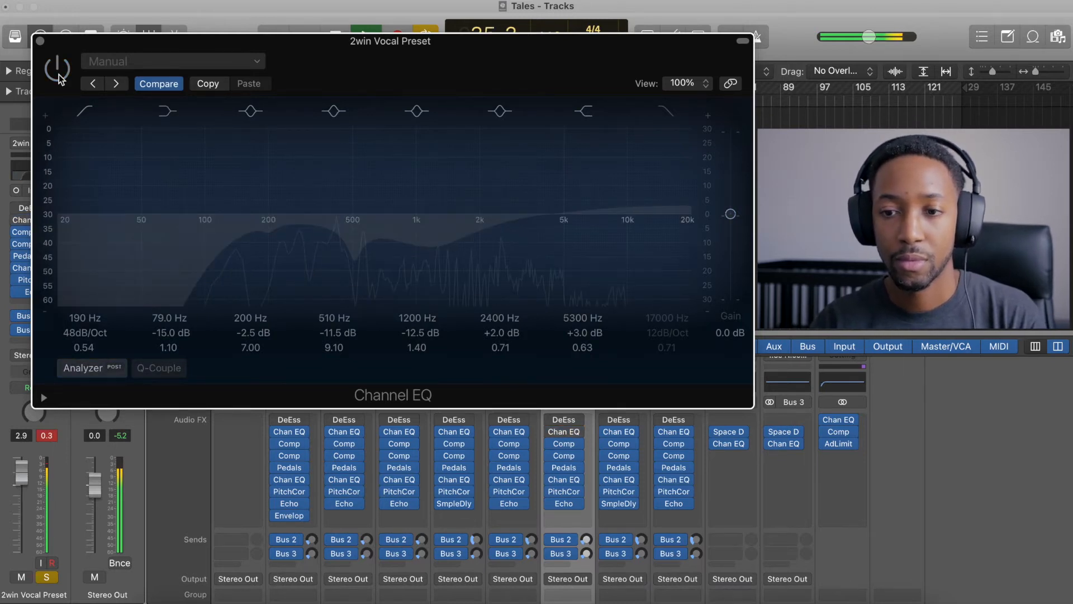
pyautogui.click(59, 74)
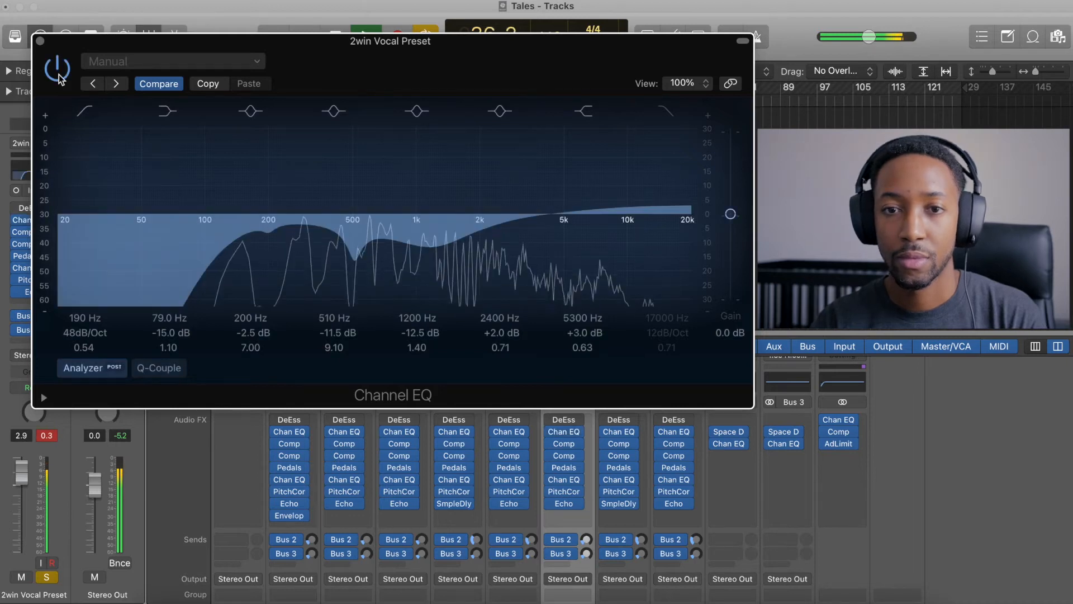
pyautogui.click(41, 42)
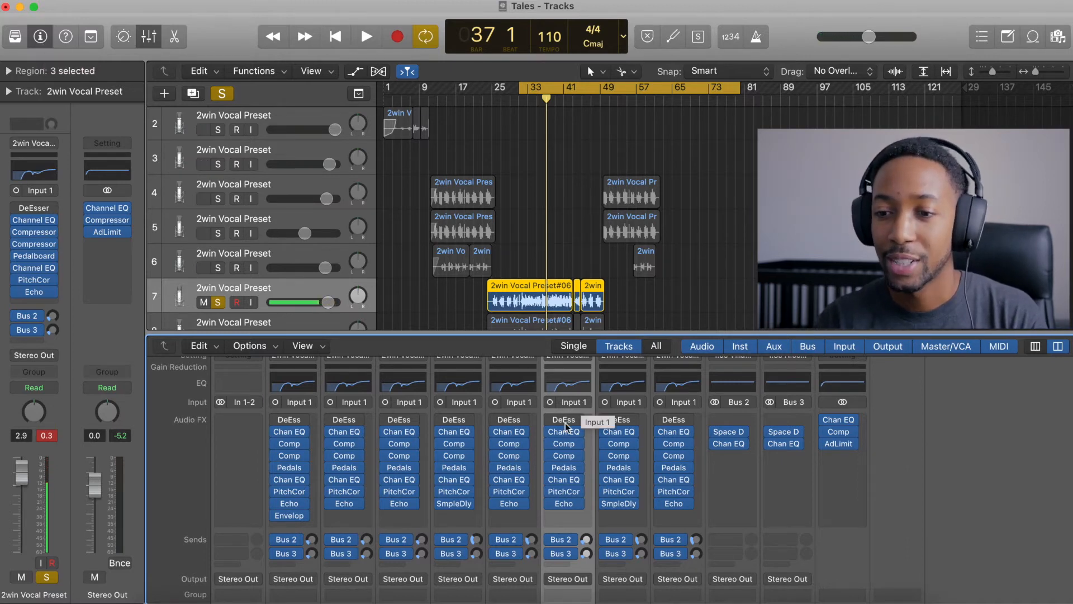
# Inspect the settings of the first Compressor on track 7's channel strip, closing the plug-in after viewing.
pyautogui.click(566, 447)
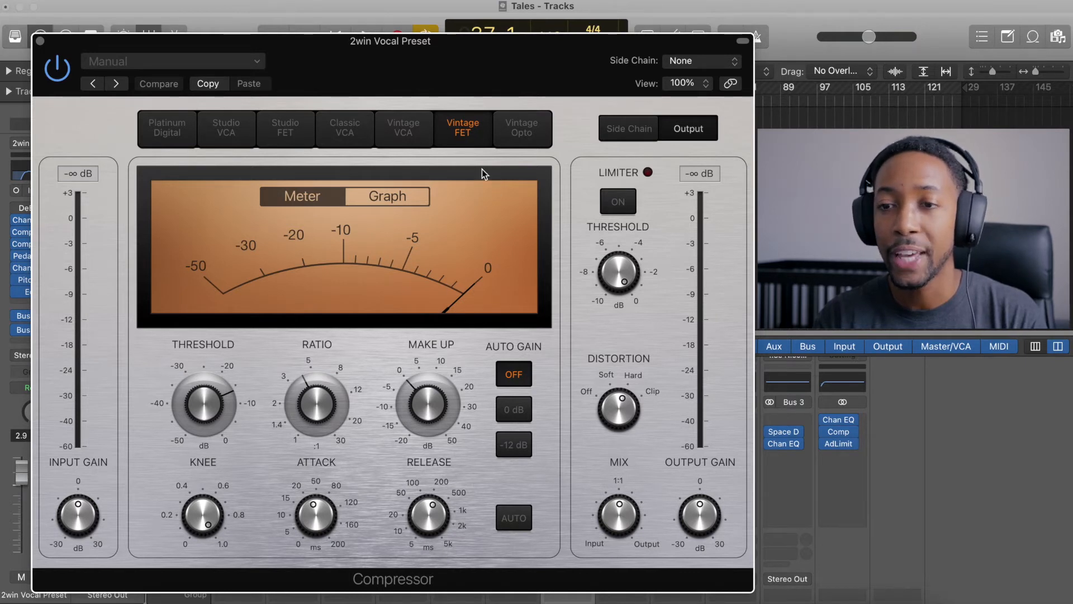
pyautogui.click(40, 40)
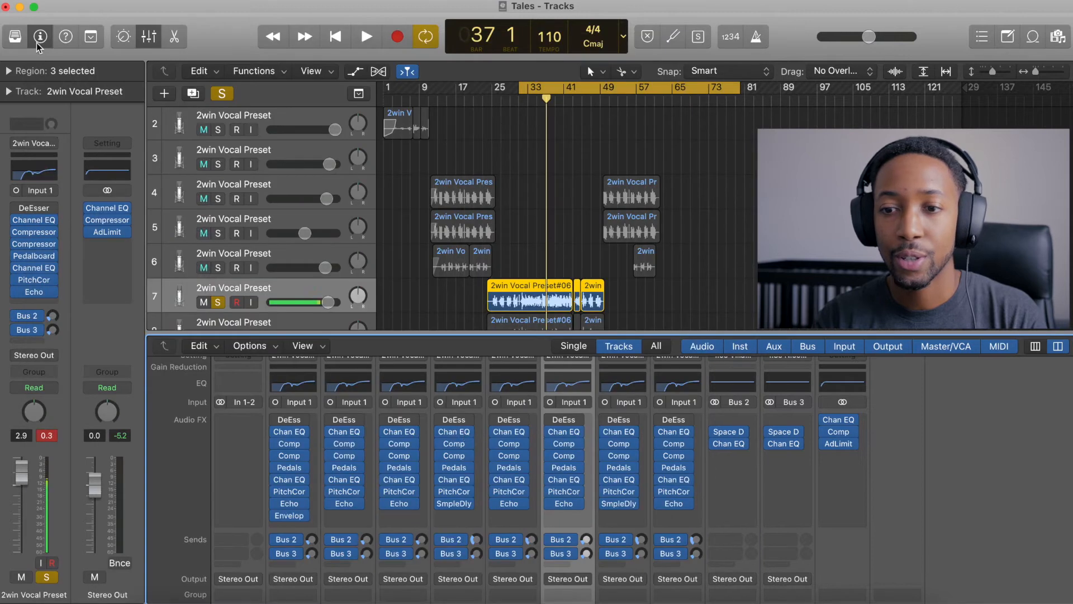
# Inspect the settings of the second Compressor on track 7's channel strip, including its model and Ratio, and close the plug-in.
pyautogui.click(568, 459)
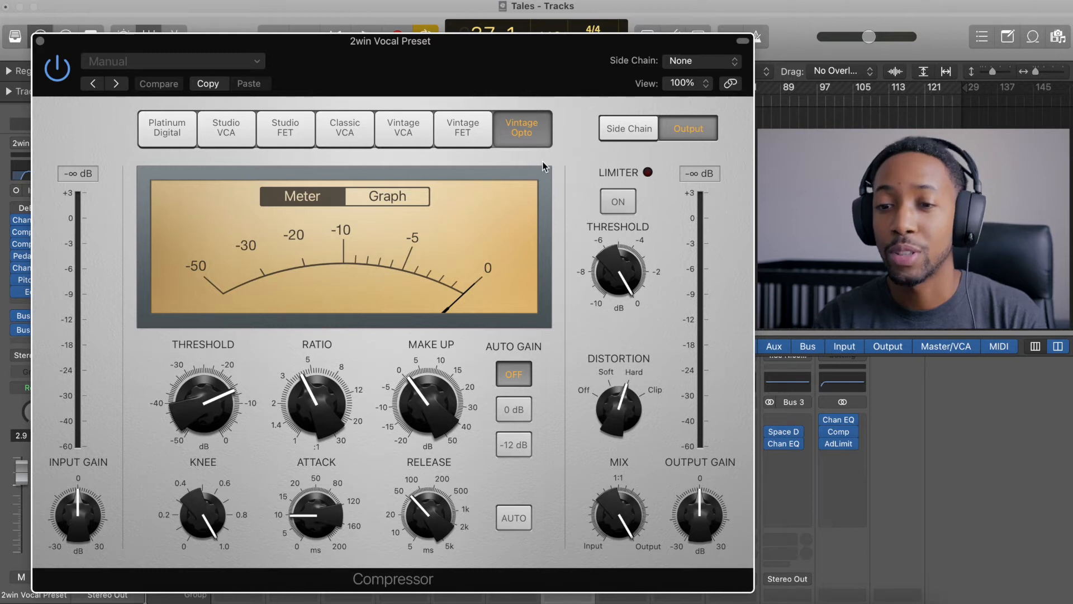
pyautogui.moveTo(318, 421)
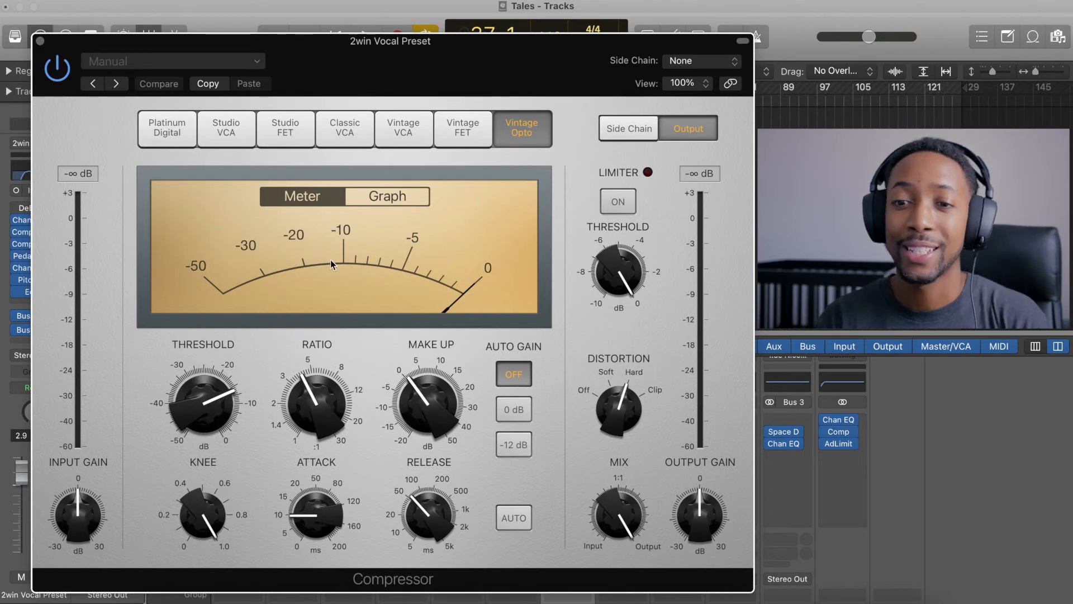
pyautogui.moveTo(351, 401)
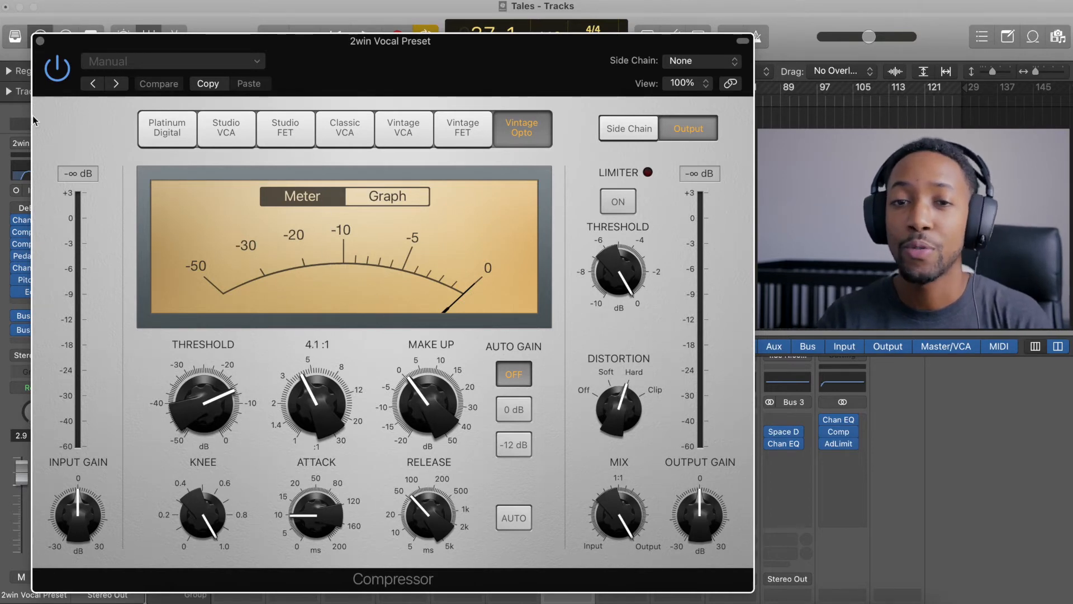
pyautogui.click(41, 41)
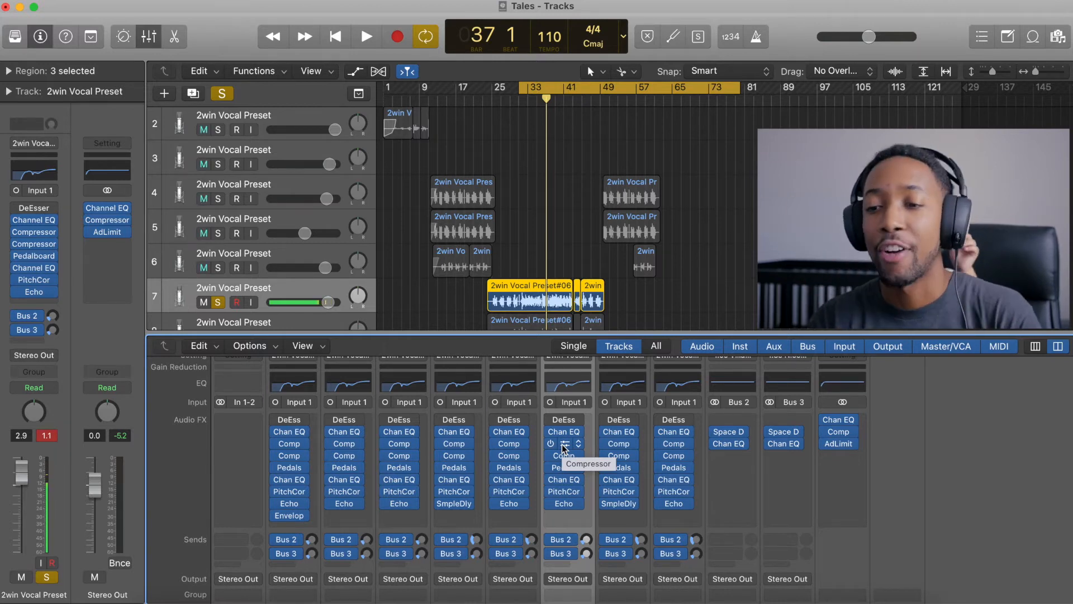
# Play the looped section while toggling the first Compressor's bypass on track 7's channel strip to compare the vocal, and stop playback.
pyautogui.press('space')
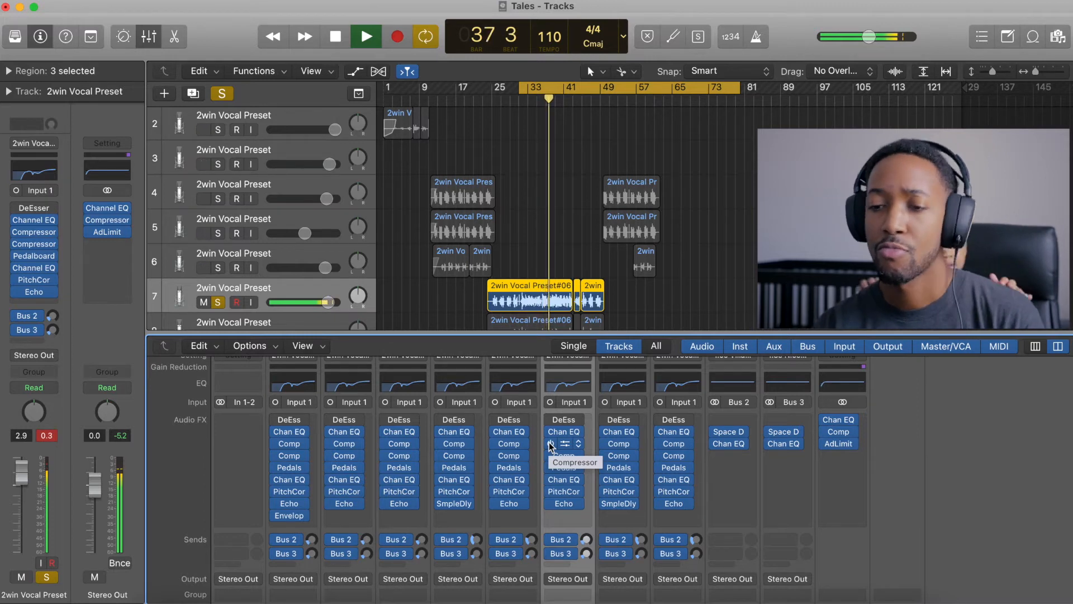
pyautogui.press('space')
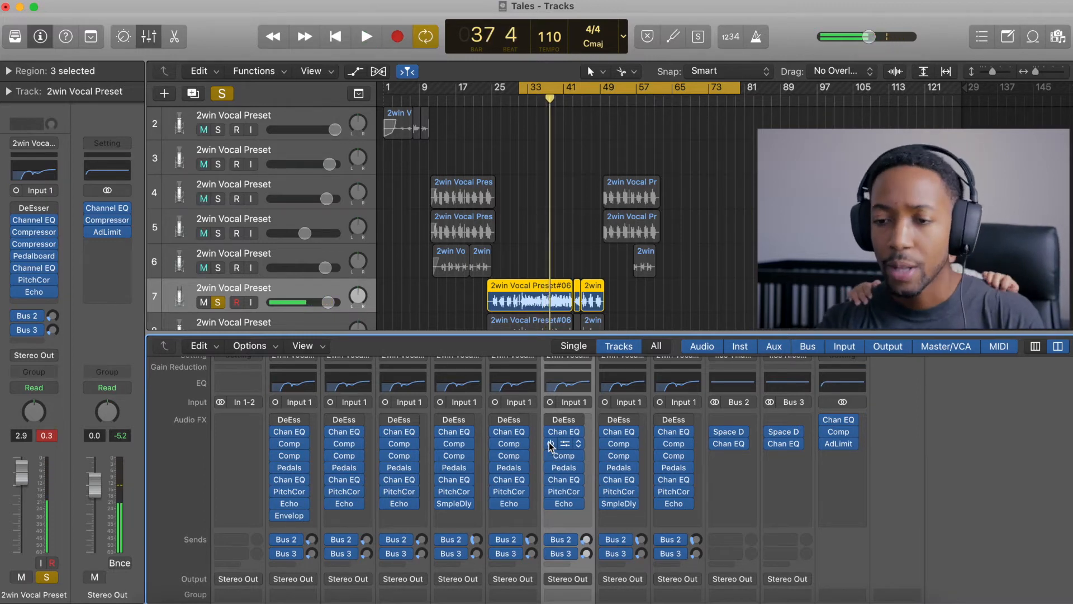
pyautogui.press('space')
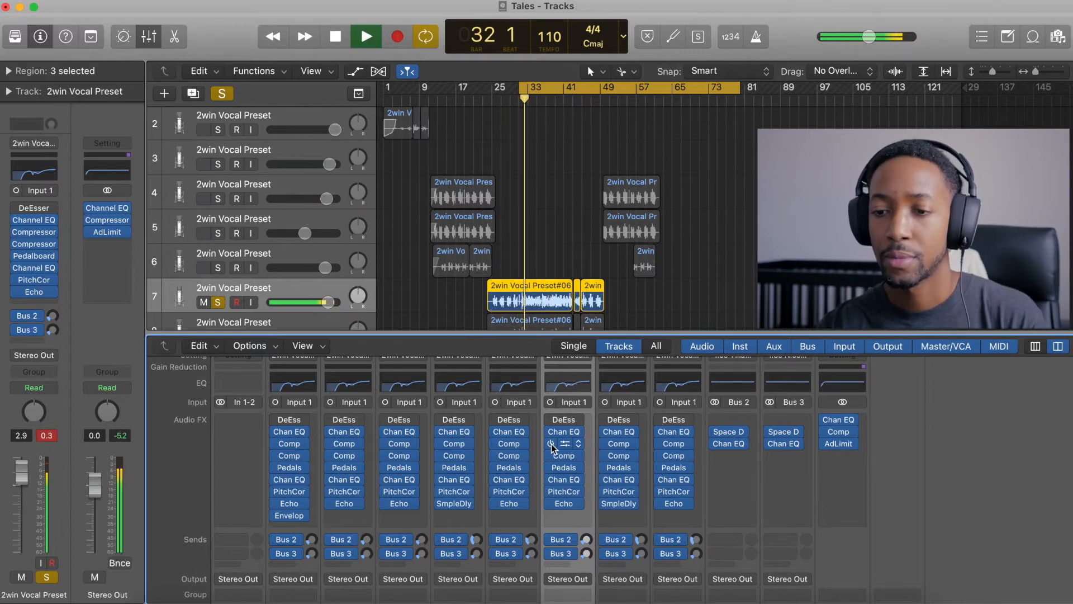
pyautogui.click(551, 444)
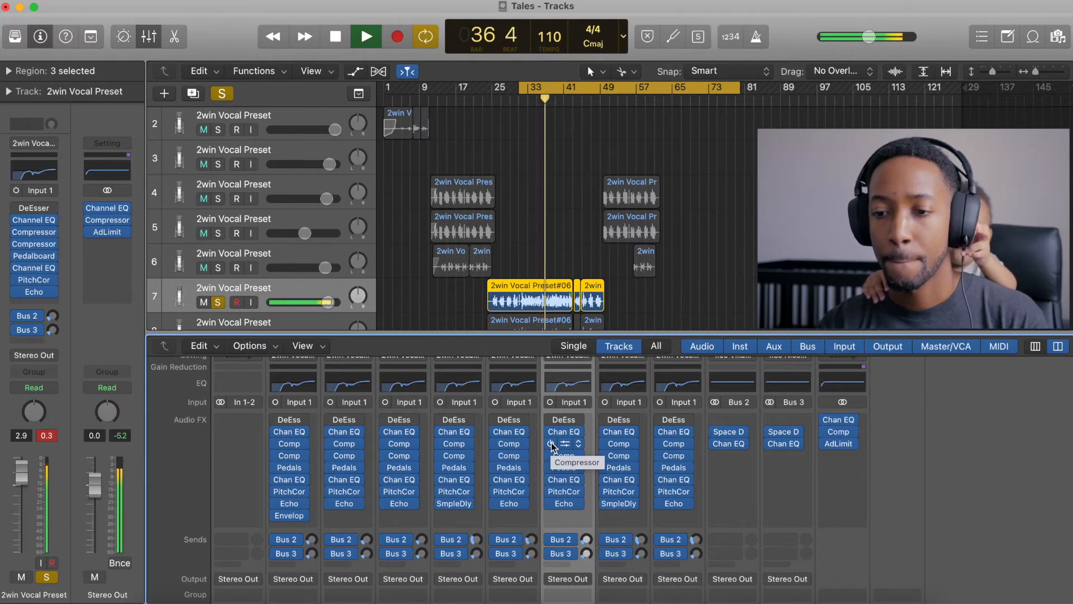
pyautogui.press('space')
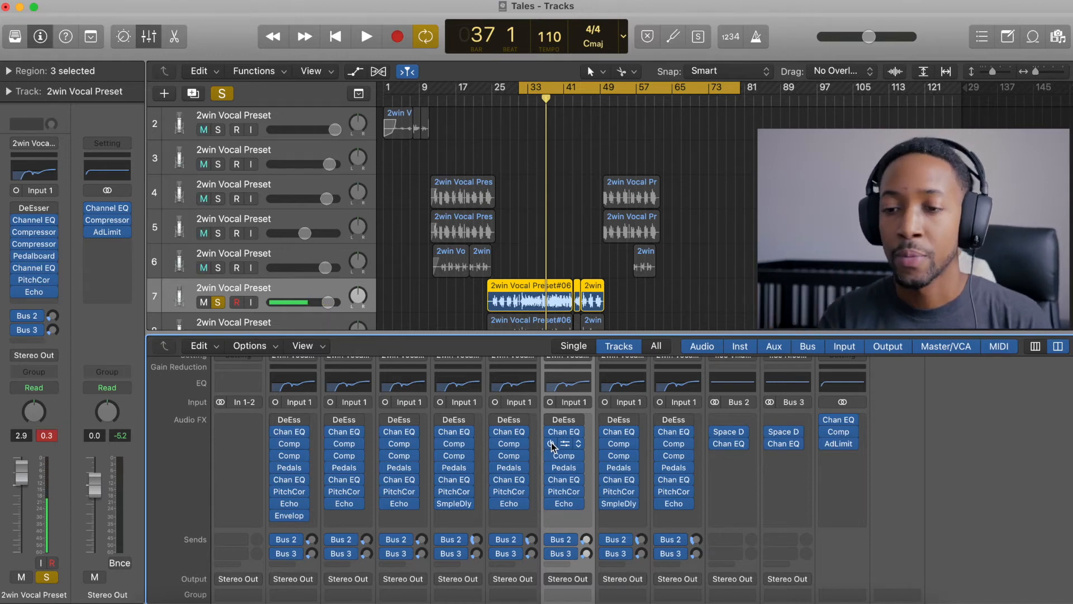
# Locate Pedalboard under Amps and Pedals in the plug-in choices for track 7's Pedals slot, leaving the insert as it is.
pyautogui.click(579, 472)
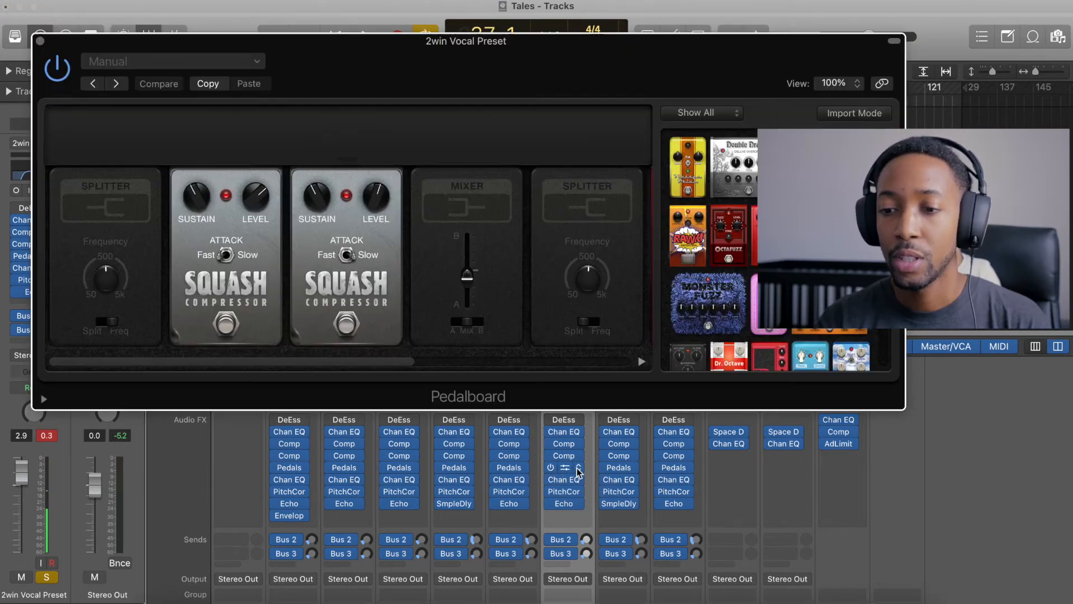
pyautogui.click(579, 473)
pyautogui.click(579, 469)
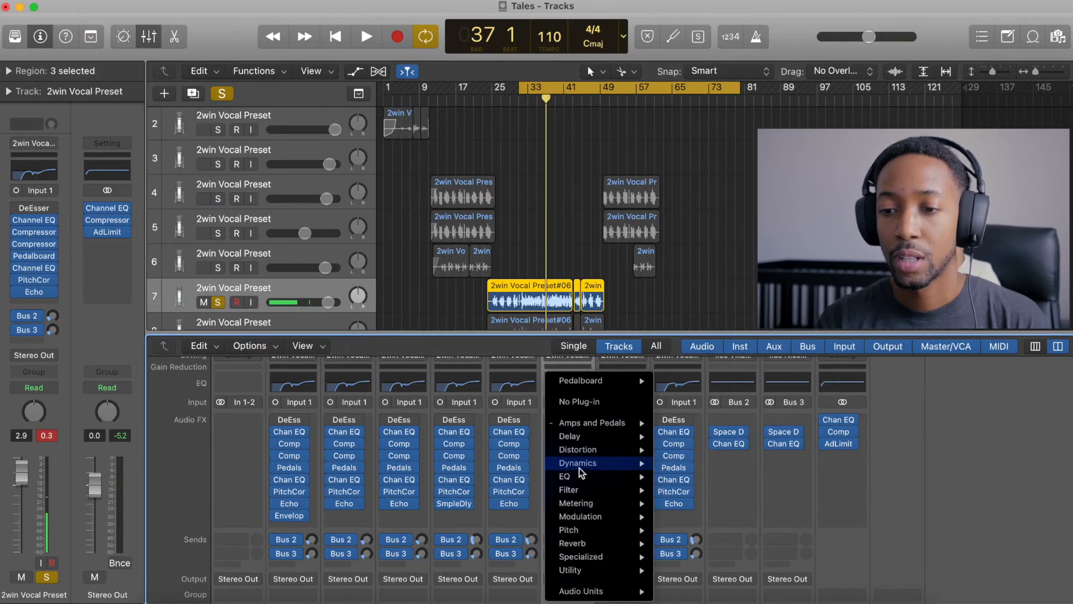
pyautogui.moveTo(607, 422)
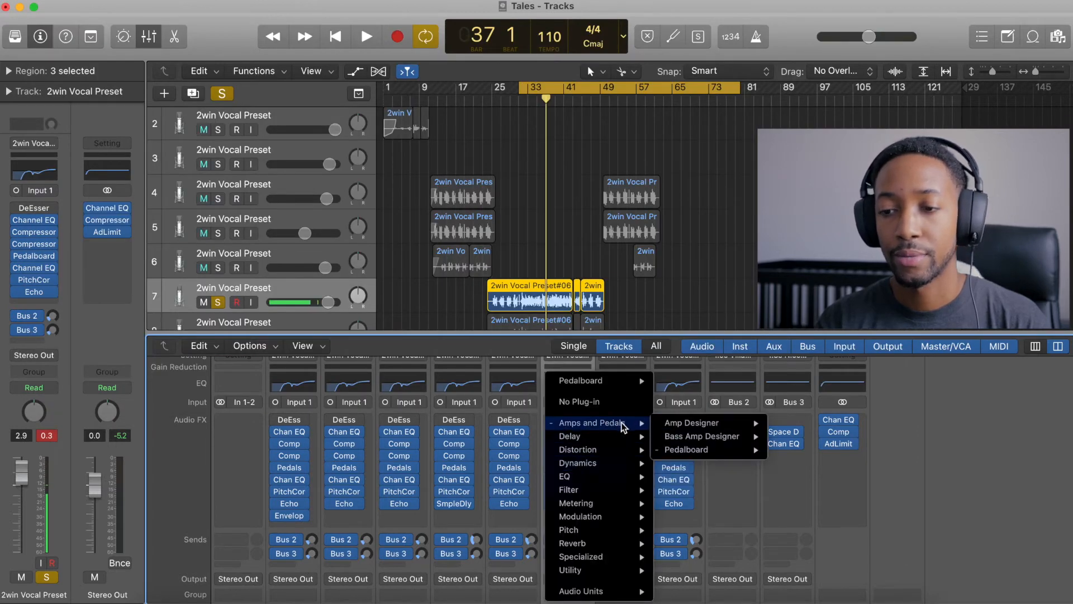
pyautogui.click(541, 386)
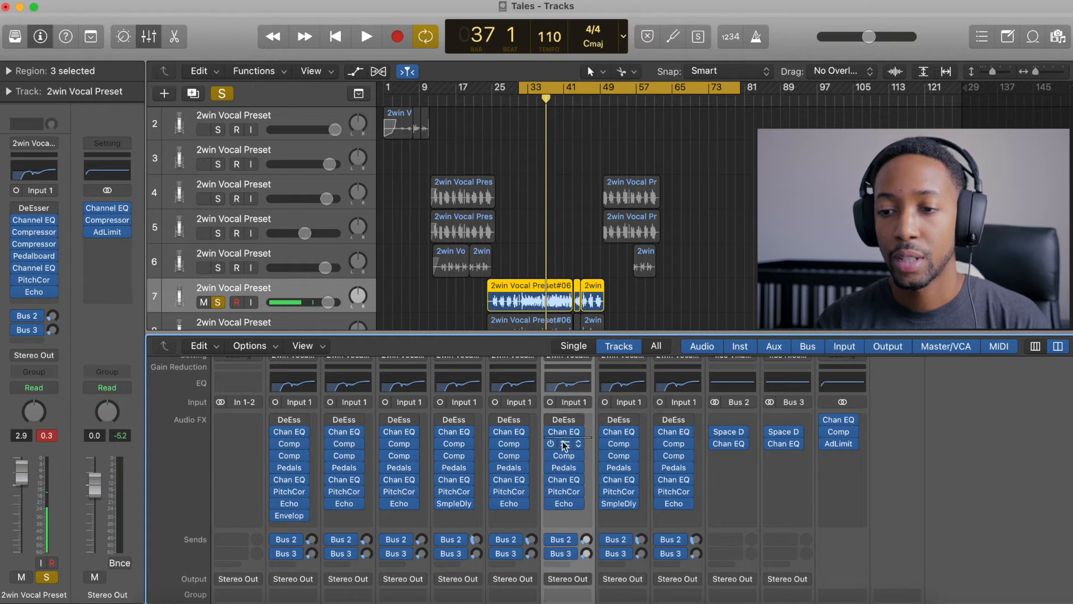
# Open the Pedalboard on track 7 and bypass and re-enable it repeatedly during playback to compare the vocal.
pyautogui.click(566, 470)
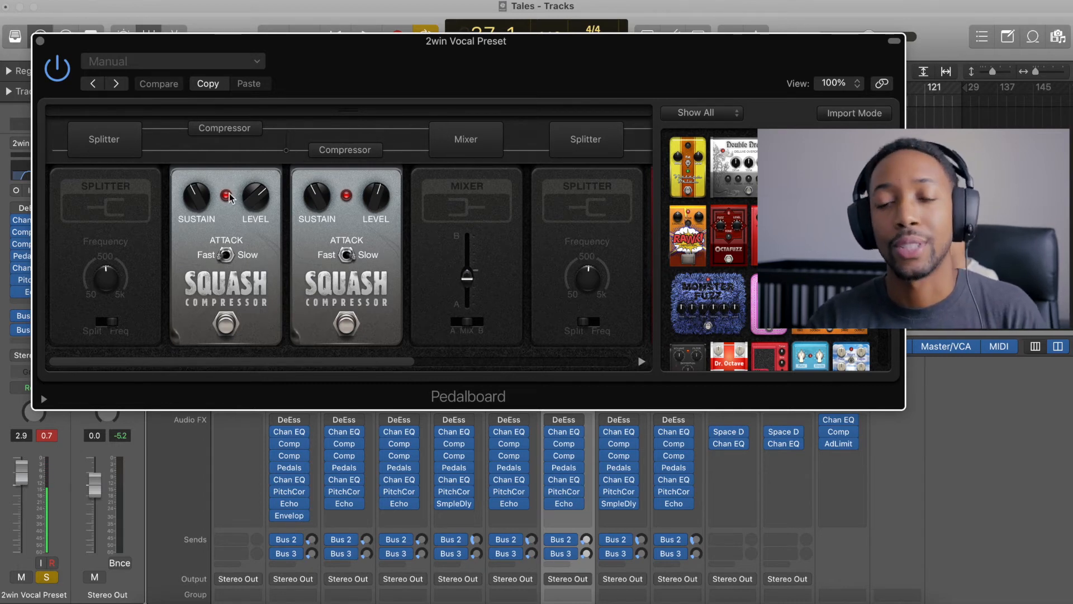
pyautogui.press('space')
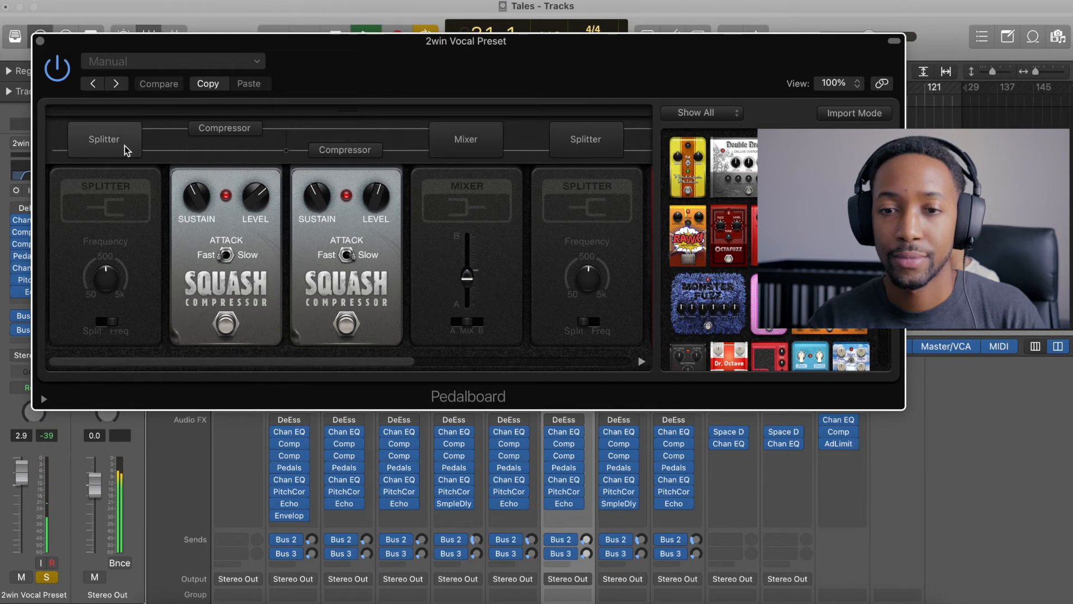
pyautogui.click(61, 72)
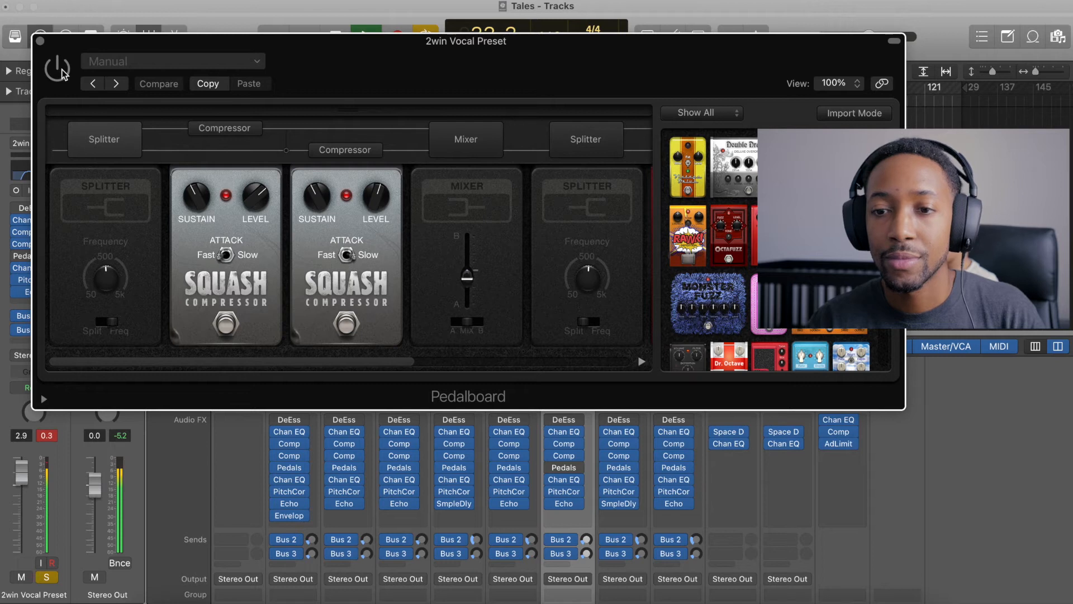
pyautogui.click(61, 72)
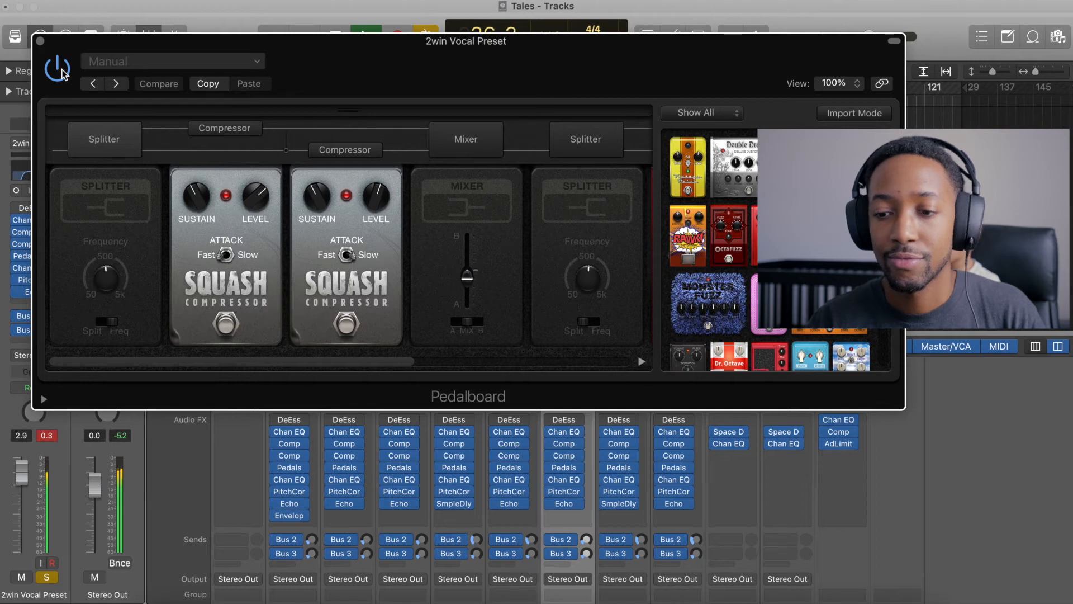
pyautogui.click(63, 73)
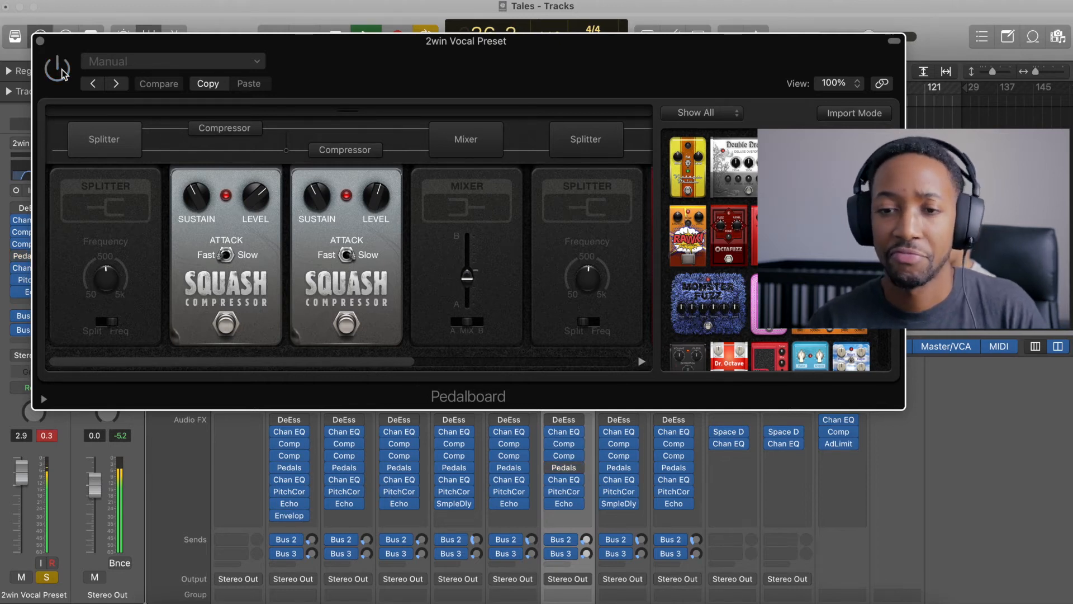
pyautogui.click(63, 73)
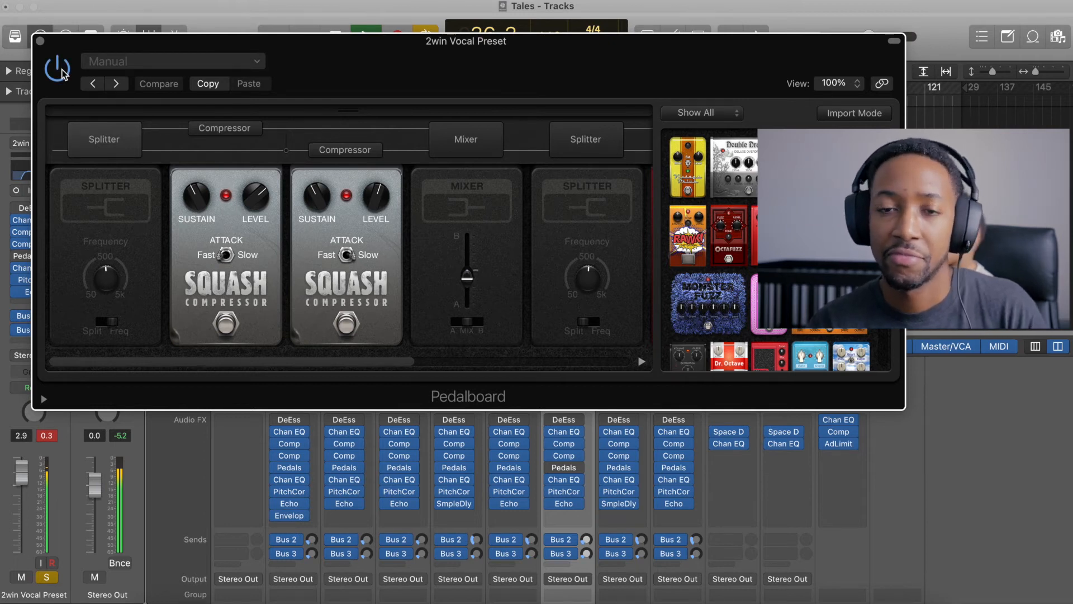
pyautogui.click(57, 70)
pyautogui.click(57, 70)
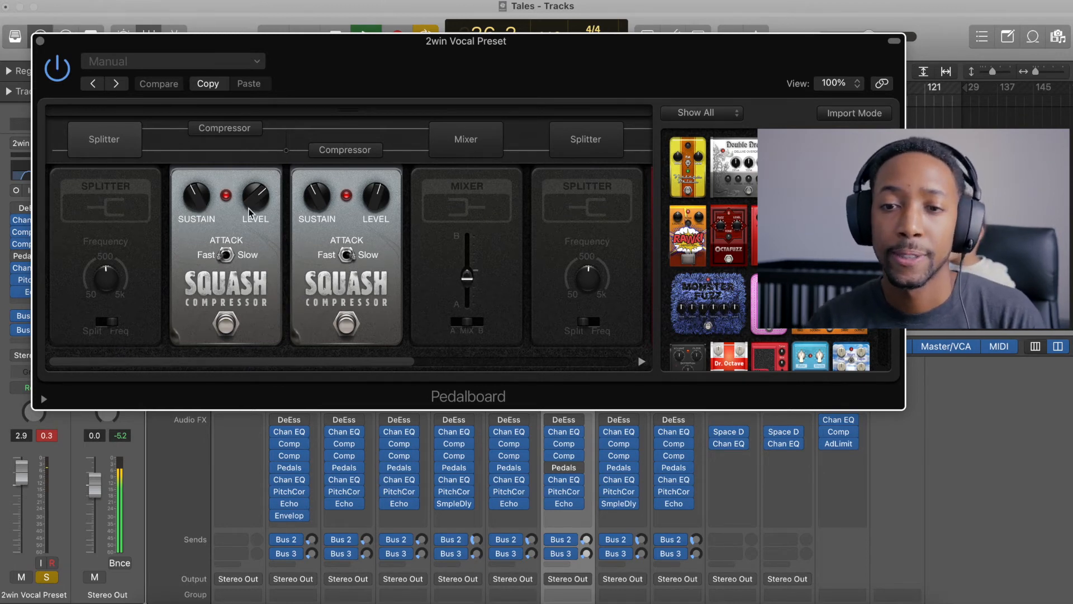
# Raise the first Squash Compressor's Level slightly, close the Pedalboard, and toggle its bypass from track 7's channel strip.
pyautogui.moveTo(258, 207)
pyautogui.mouseDown()
pyautogui.moveTo(254, 168)
pyautogui.moveTo(254, 197)
pyautogui.mouseUp()
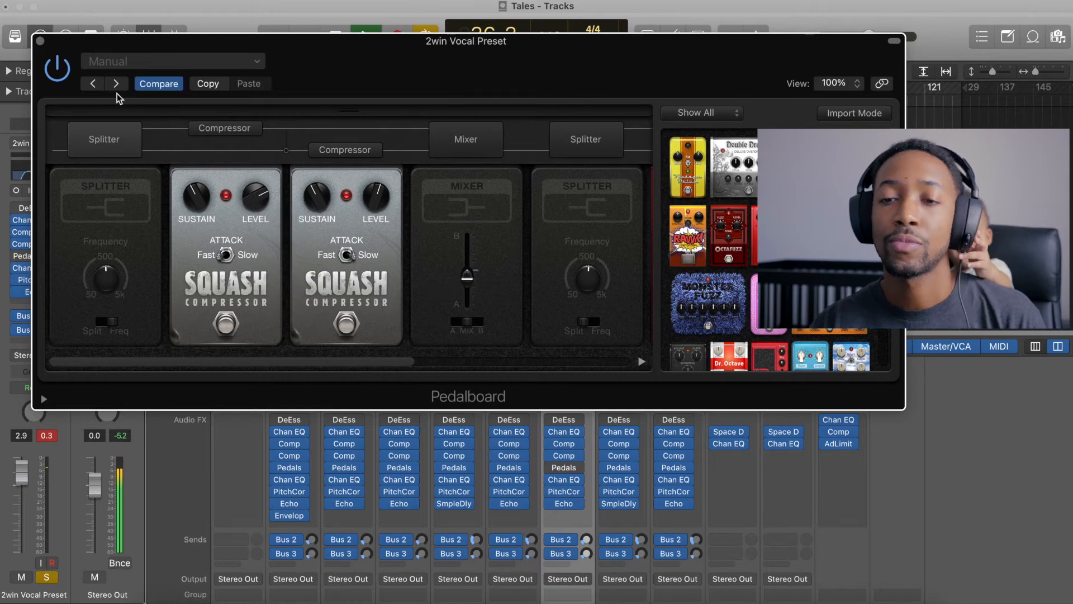
pyautogui.click(40, 41)
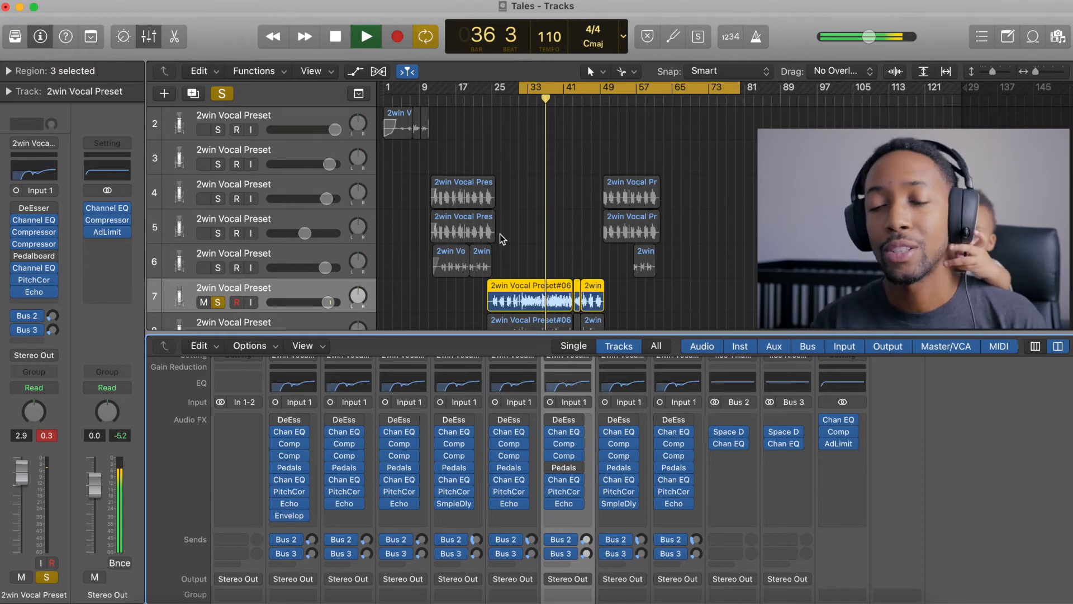
pyautogui.scroll(-2, 500, 234)
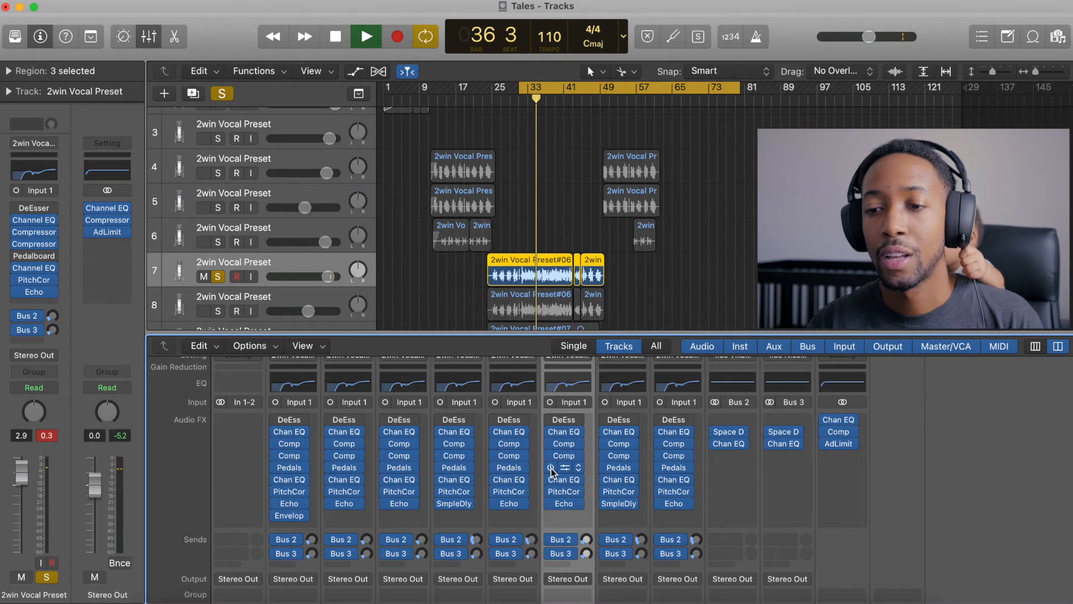
pyautogui.click(551, 469)
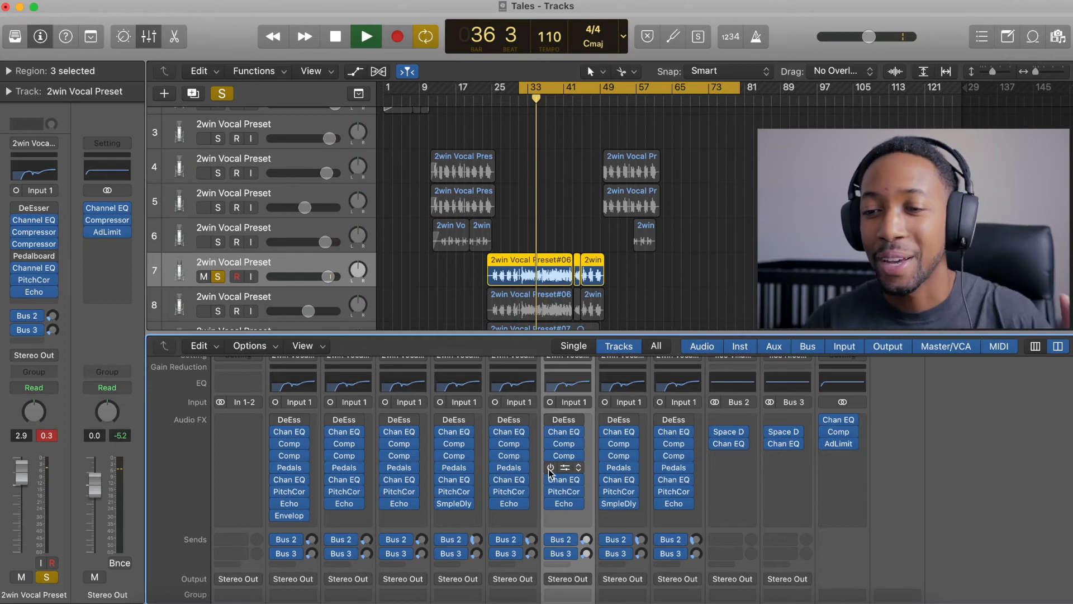
pyautogui.click(550, 469)
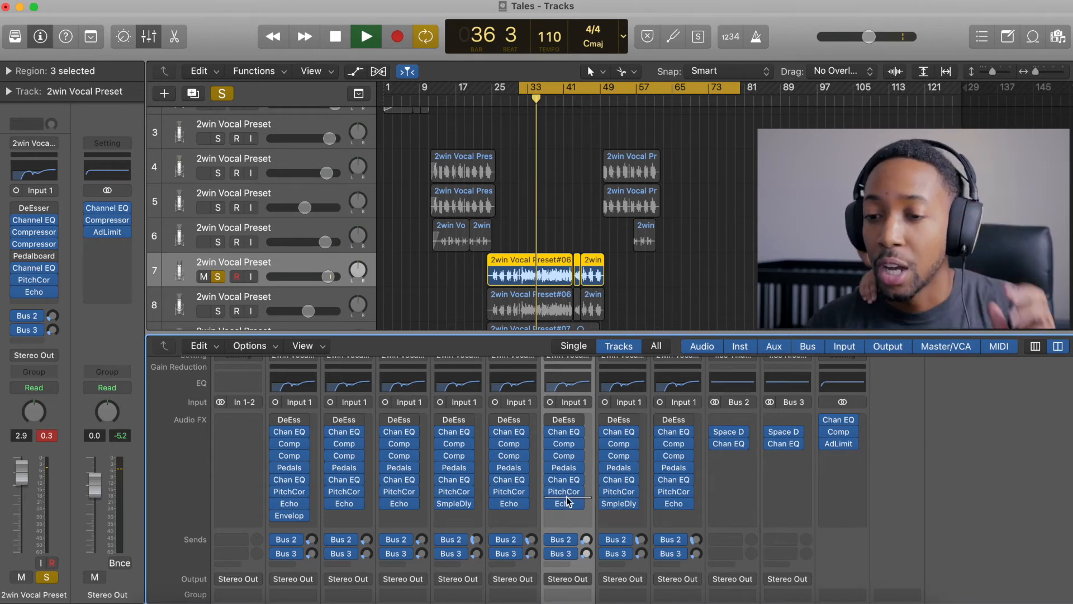
# Inspect the high-shelf boost in the second Channel EQ on track 7, and close the plug-in.
pyautogui.click(565, 483)
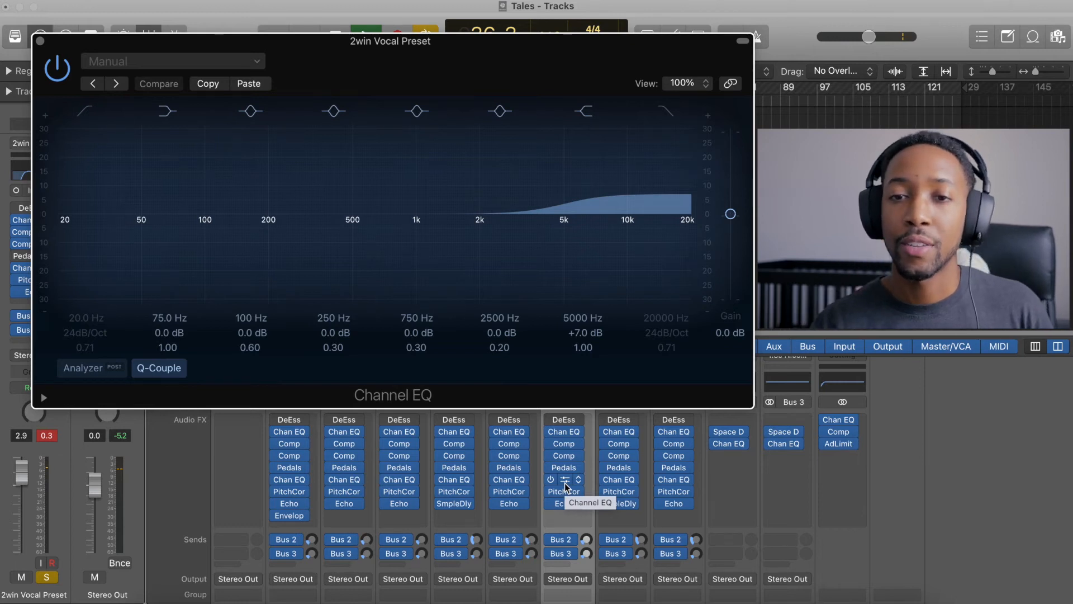
pyautogui.click(40, 42)
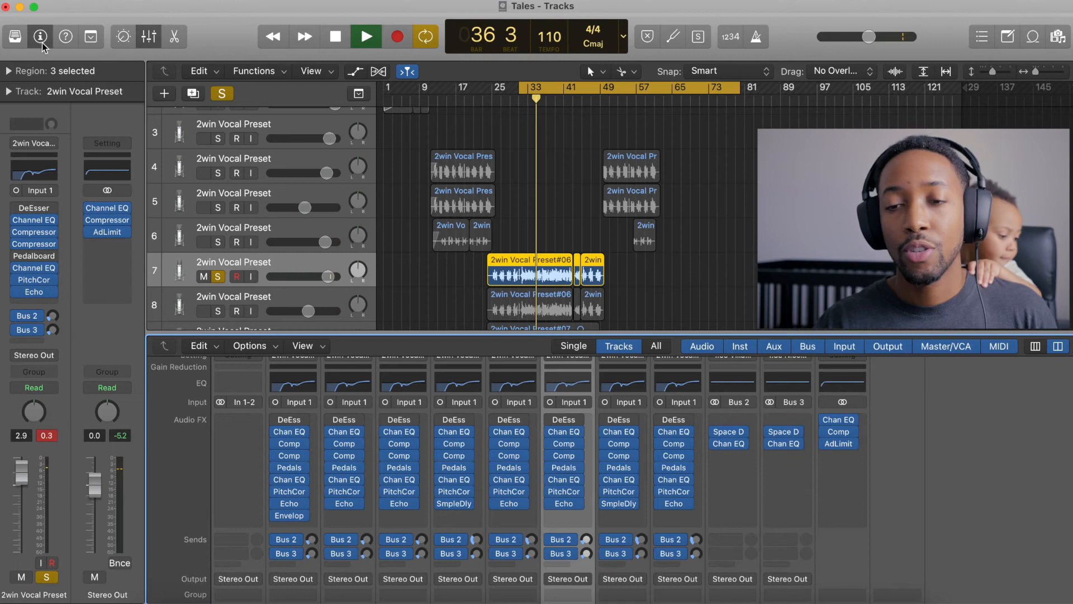
# Open Pitch Correction on track 7 and review the available scales, leaving the major add ♭7 scale selected.
pyautogui.click(564, 493)
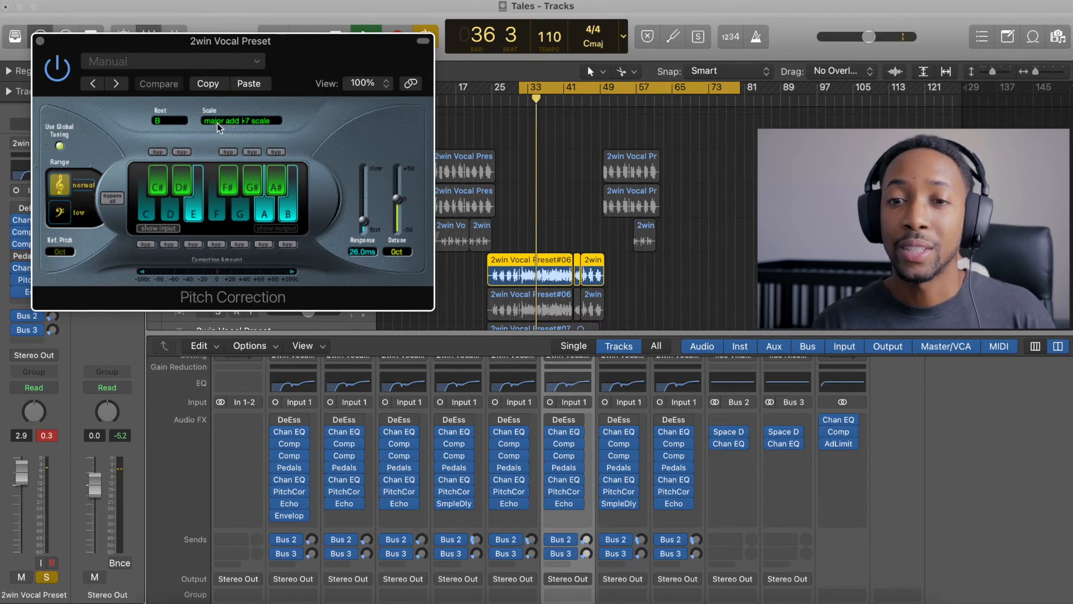
pyautogui.click(240, 121)
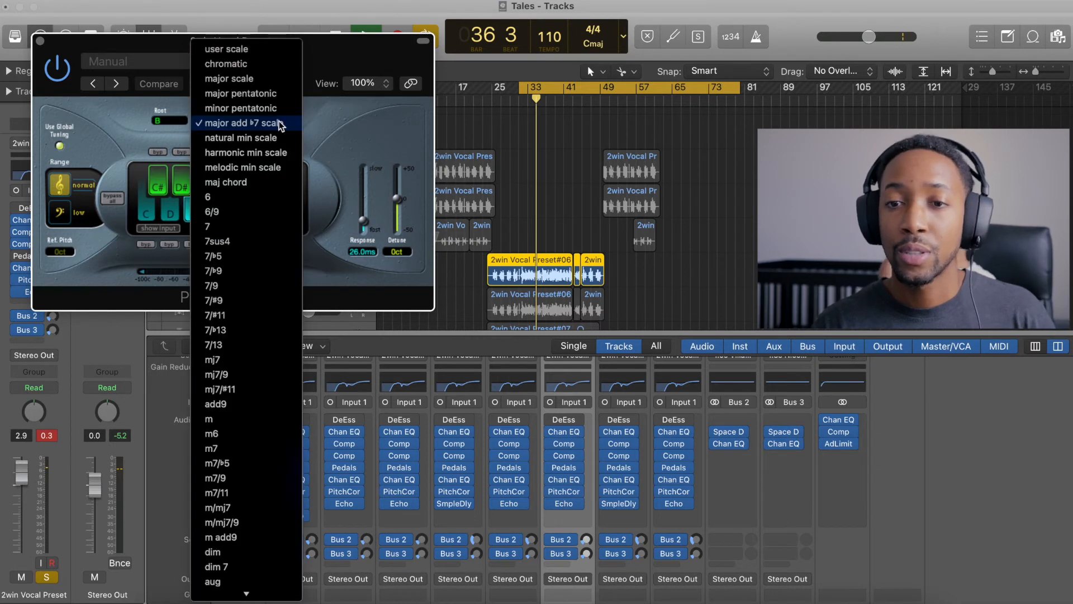
pyautogui.click(302, 122)
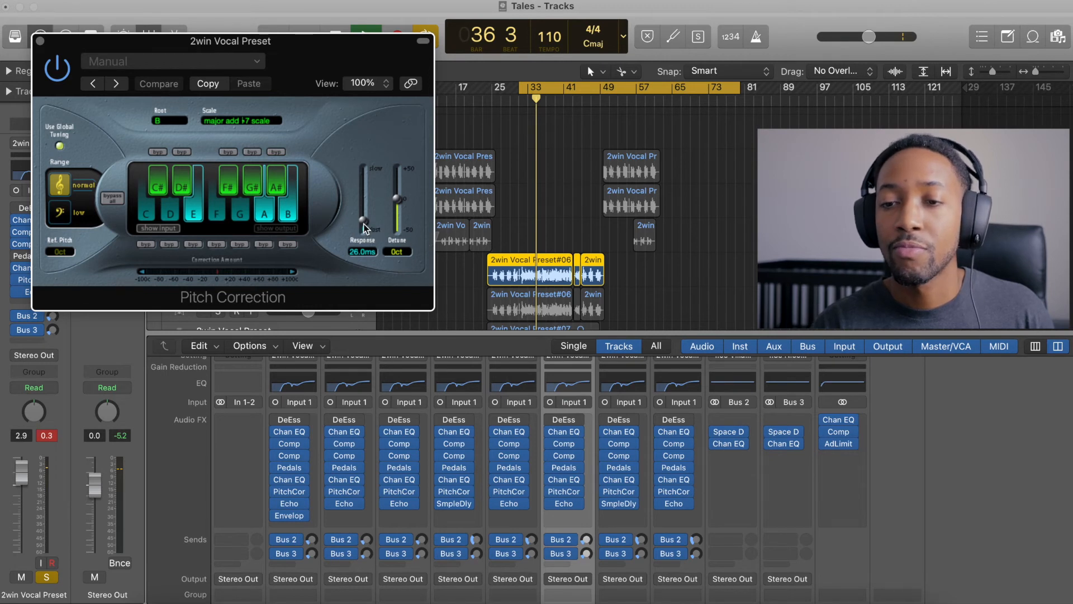
# Move Pitch Correction's Response on track 7 to its fastest value, 0.00 ms, and to its slowest, 999 ms.
pyautogui.moveTo(364, 224); pyautogui.dragTo(361, 252)
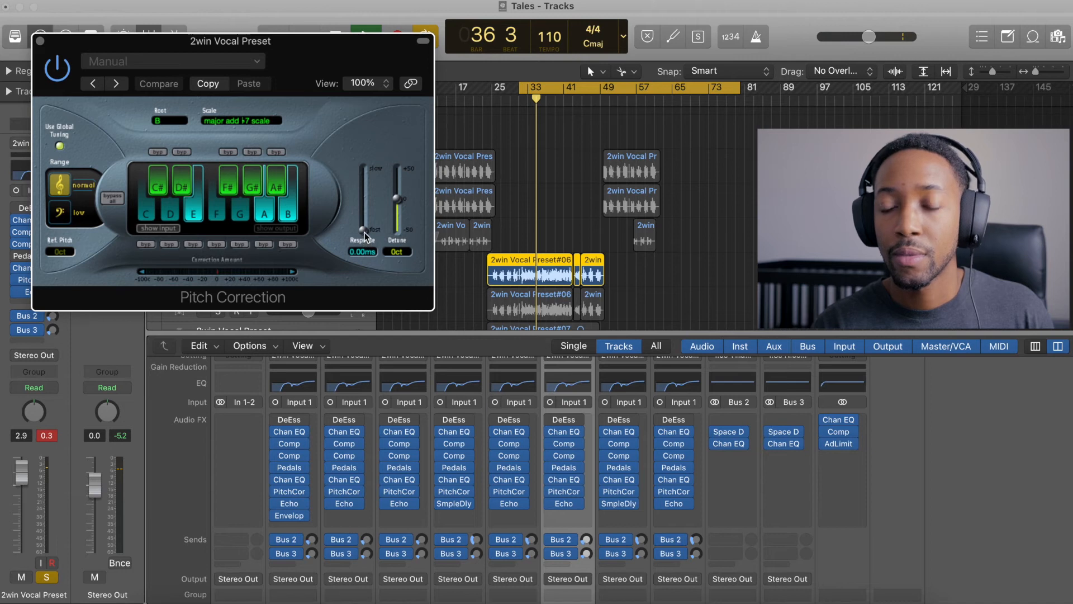
pyautogui.moveTo(364, 234); pyautogui.dragTo(373, 113)
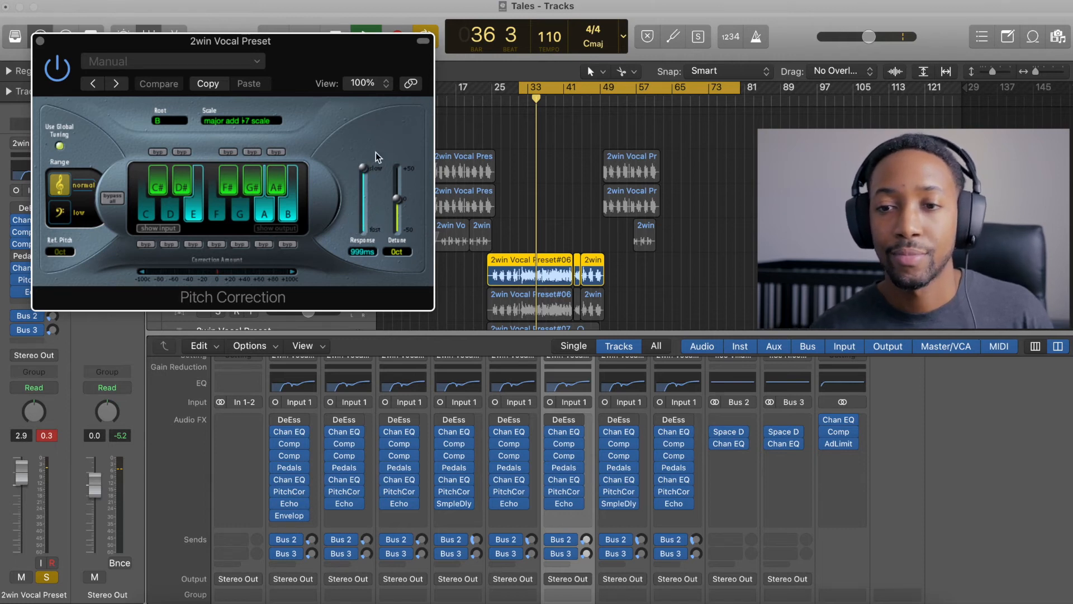
pyautogui.click(364, 169)
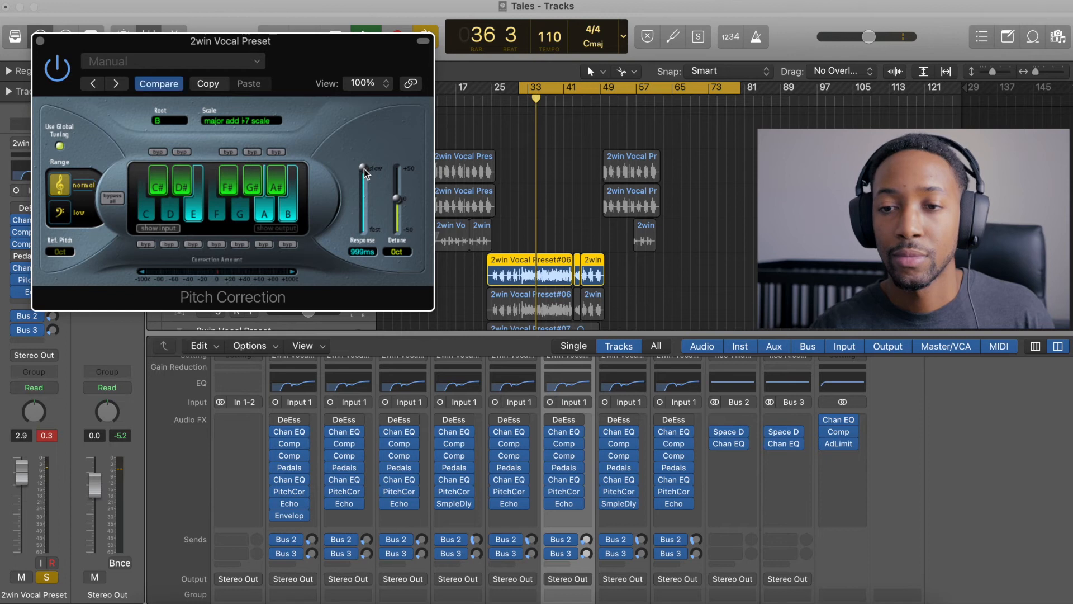
# Lower Pitch Correction's Response to 26 ms on track 7 and close the plug-in.
pyautogui.moveTo(364, 168); pyautogui.dragTo(364, 216)
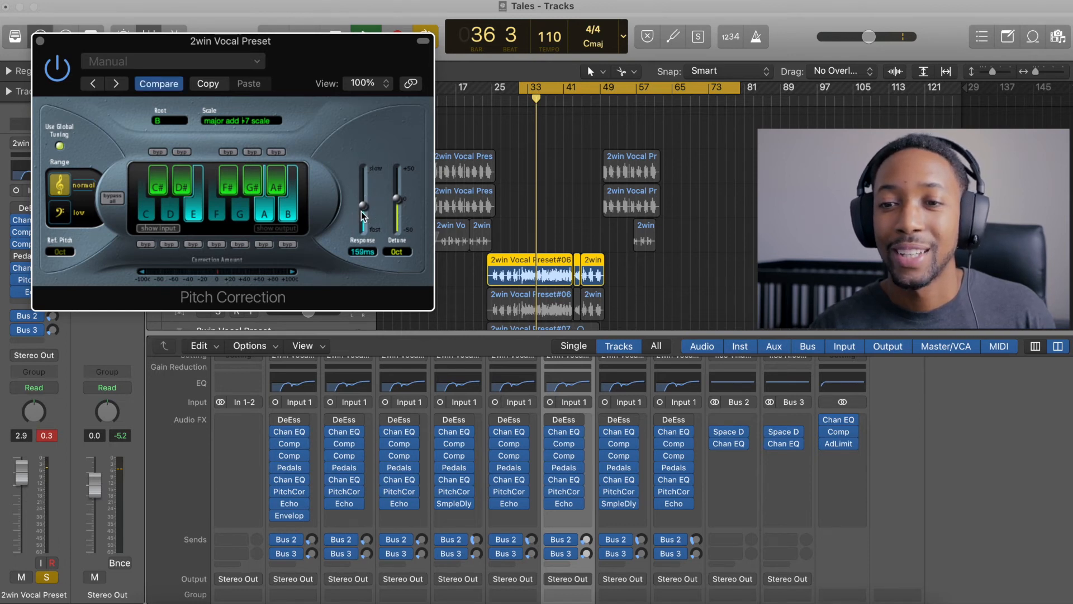
pyautogui.doubleClick(356, 249)
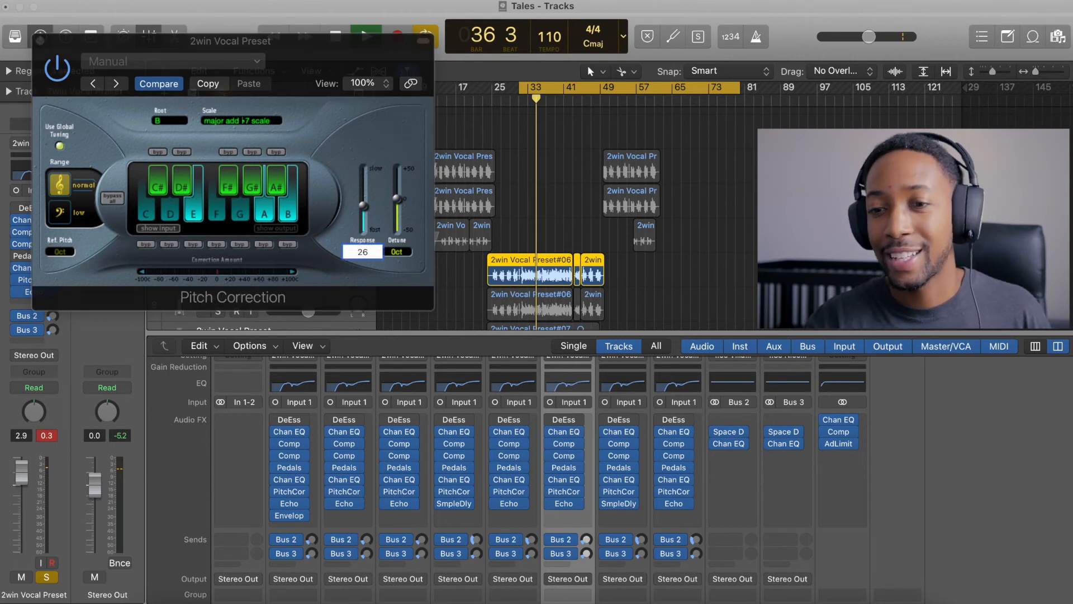
pyautogui.press('Return')
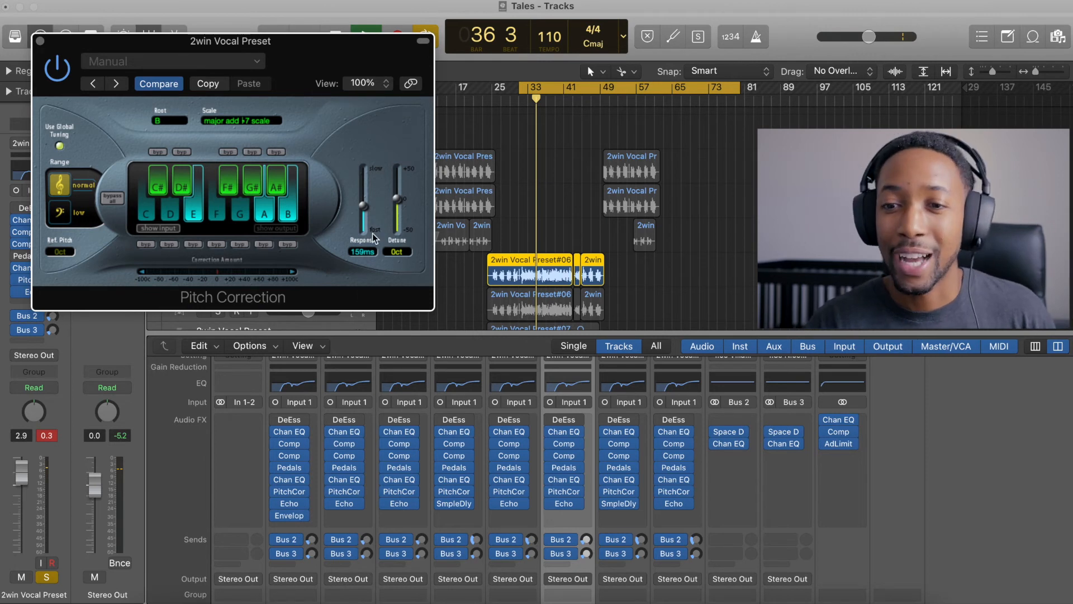
pyautogui.moveTo(364, 208); pyautogui.dragTo(365, 218)
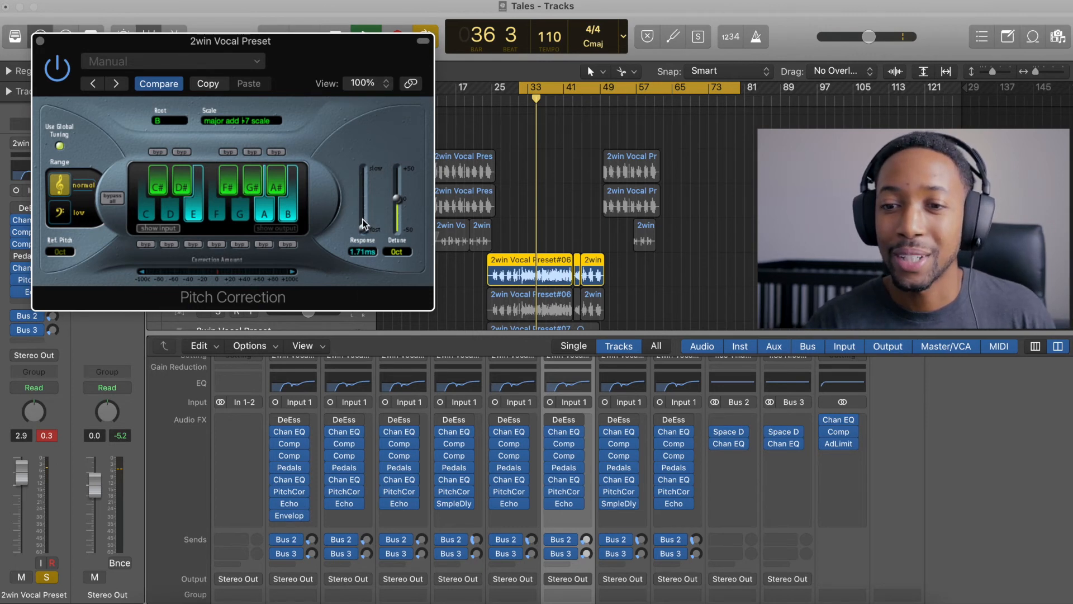
pyautogui.doubleClick(361, 253)
pyautogui.write('26')
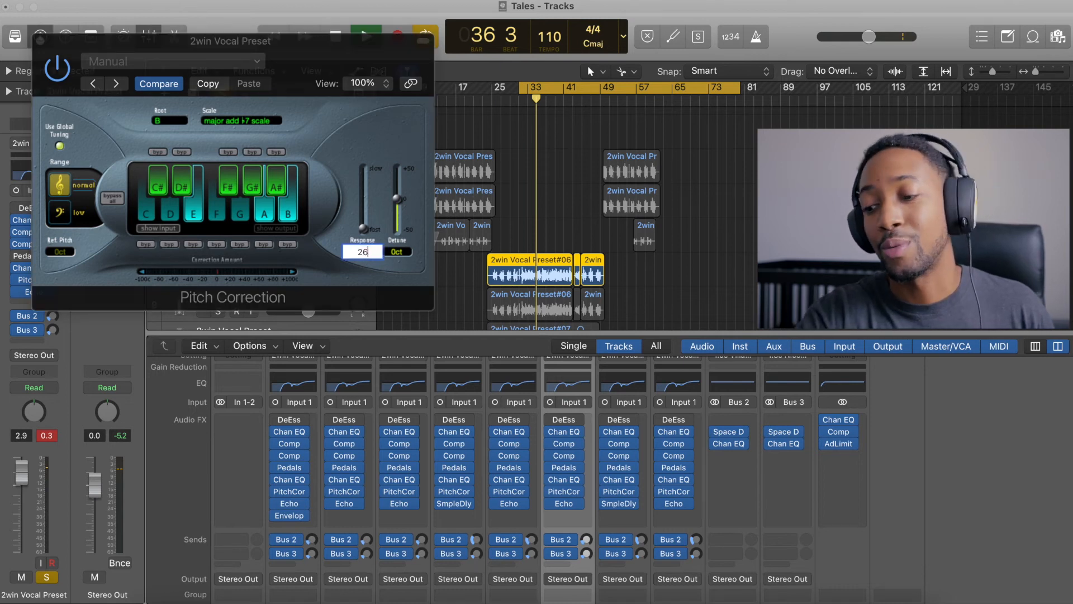
pyautogui.press('Return')
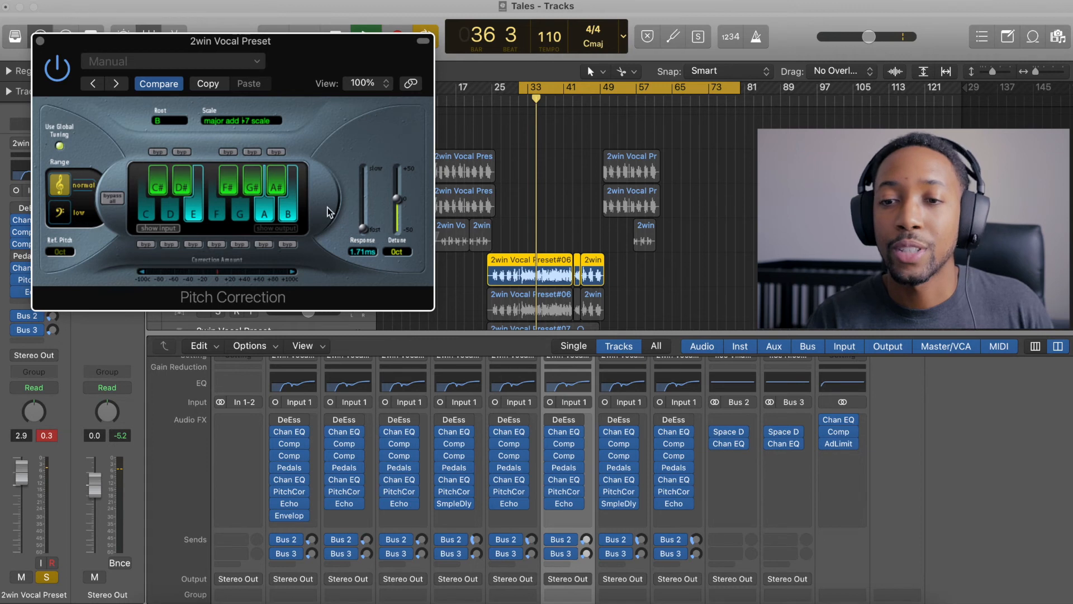
pyautogui.moveTo(363, 231); pyautogui.dragTo(363, 233)
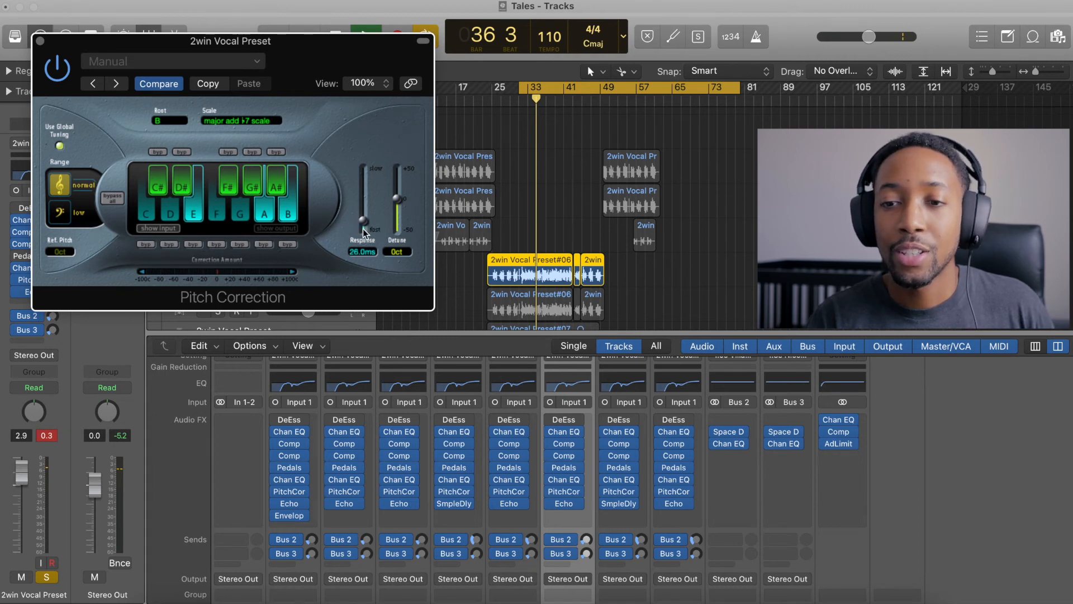
pyautogui.click(40, 41)
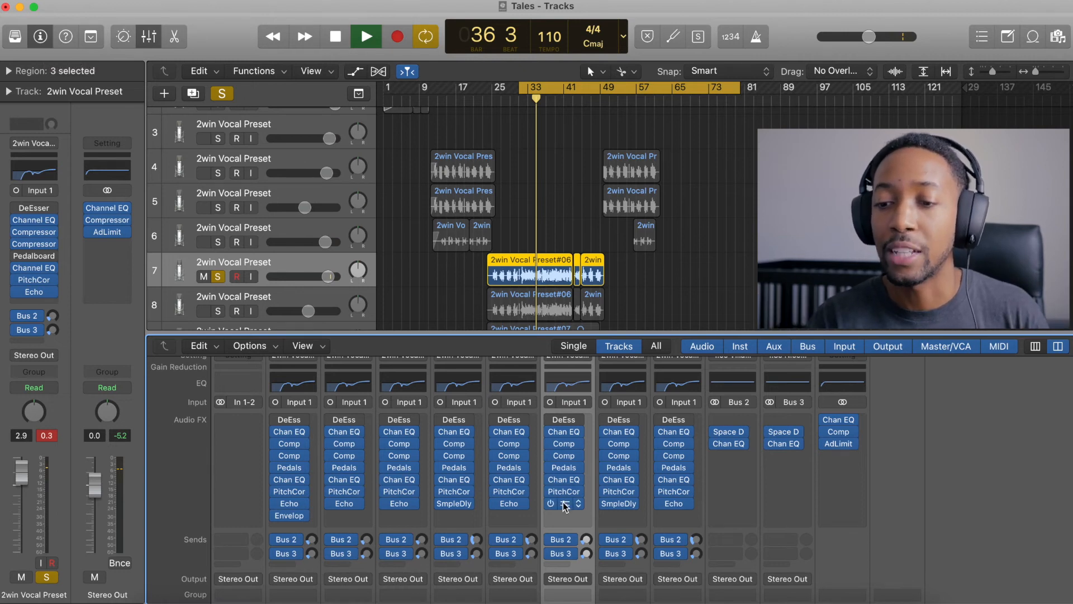
# Open the Echo plug-in on track 7, review its note, feedback, dry and wet settings, and close it.
pyautogui.scroll(-2, 566, 503)
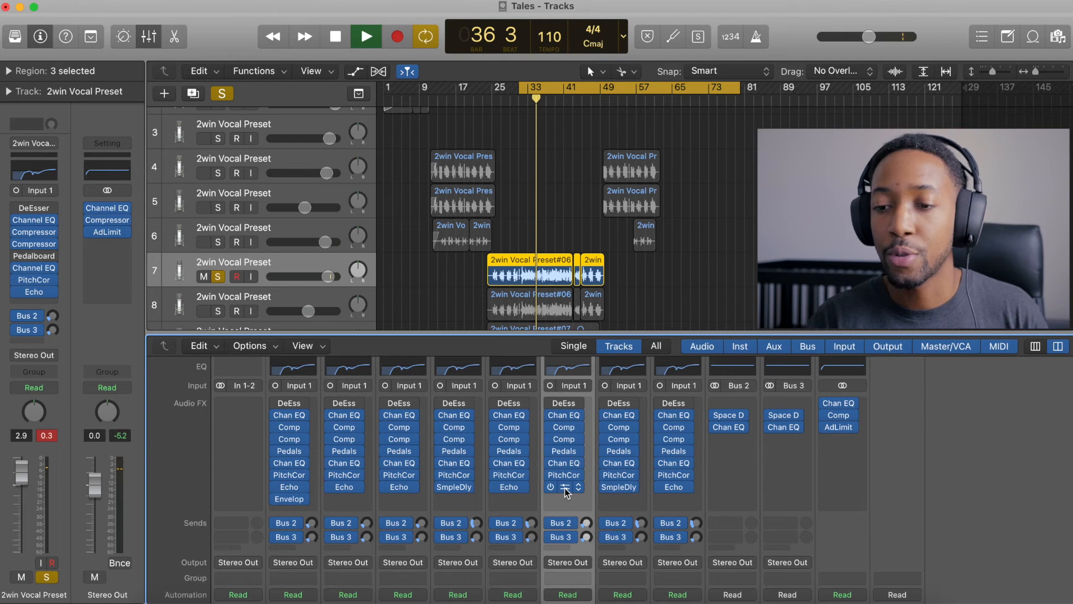
pyautogui.click(565, 487)
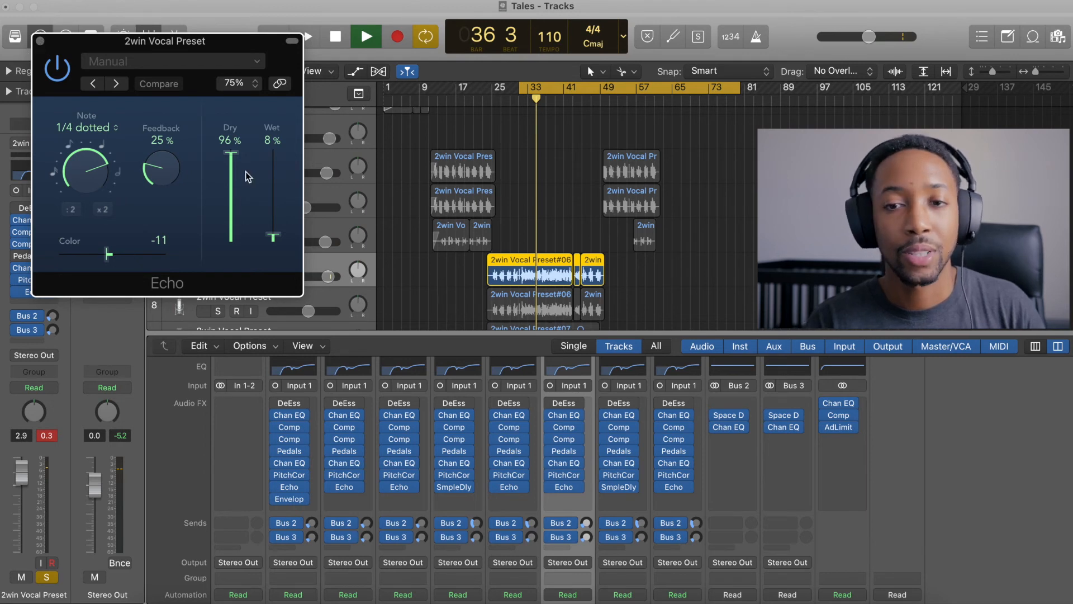
pyautogui.click(40, 41)
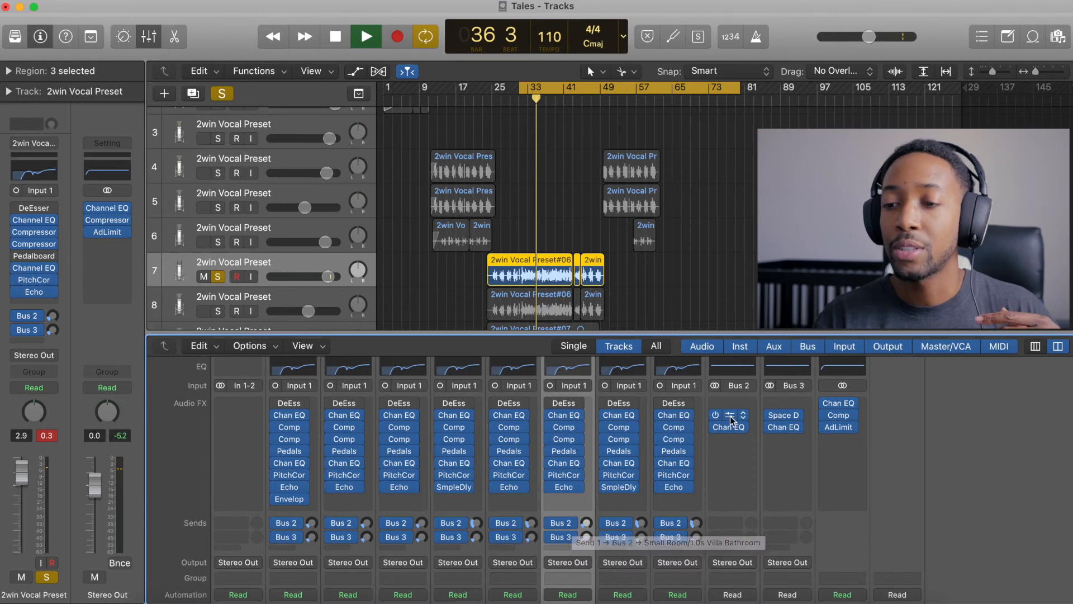
# Review the input routing options of the Bus 2 aux and the reverb plug-ins available for its Space Designer slot.
pyautogui.scroll(3, 764, 404)
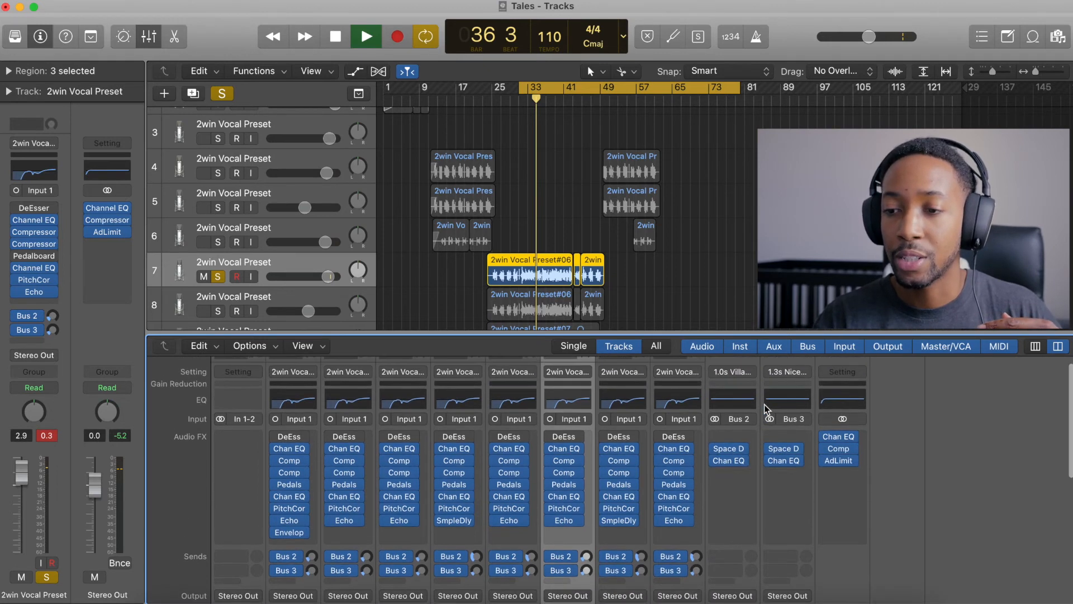
pyautogui.scroll(-1, 764, 404)
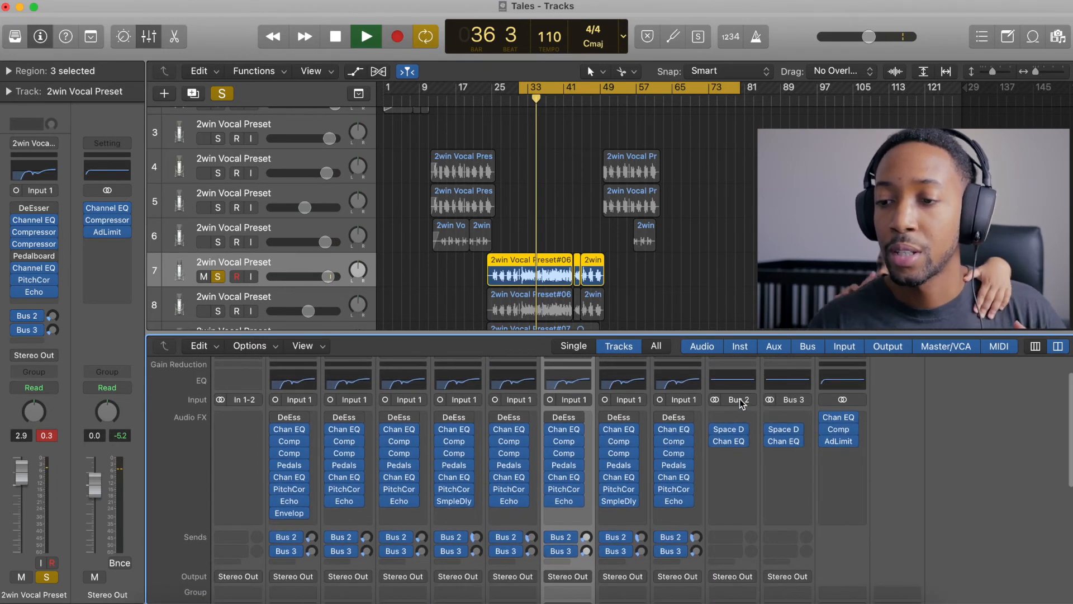
pyautogui.click(740, 400)
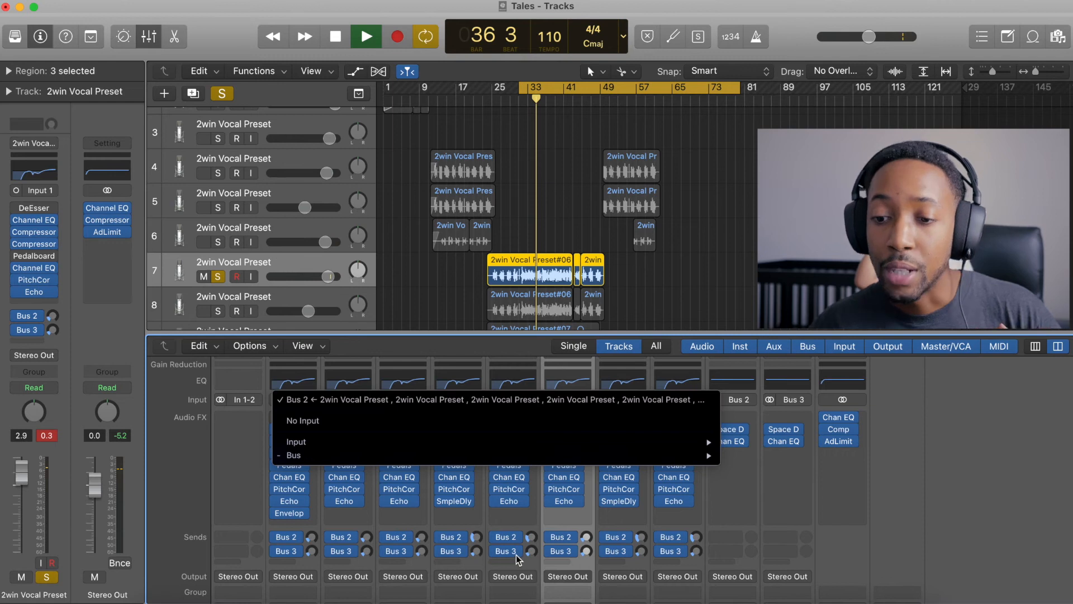
pyautogui.click(799, 441)
pyautogui.moveTo(799, 441); pyautogui.dragTo(739, 440)
pyautogui.click(747, 429)
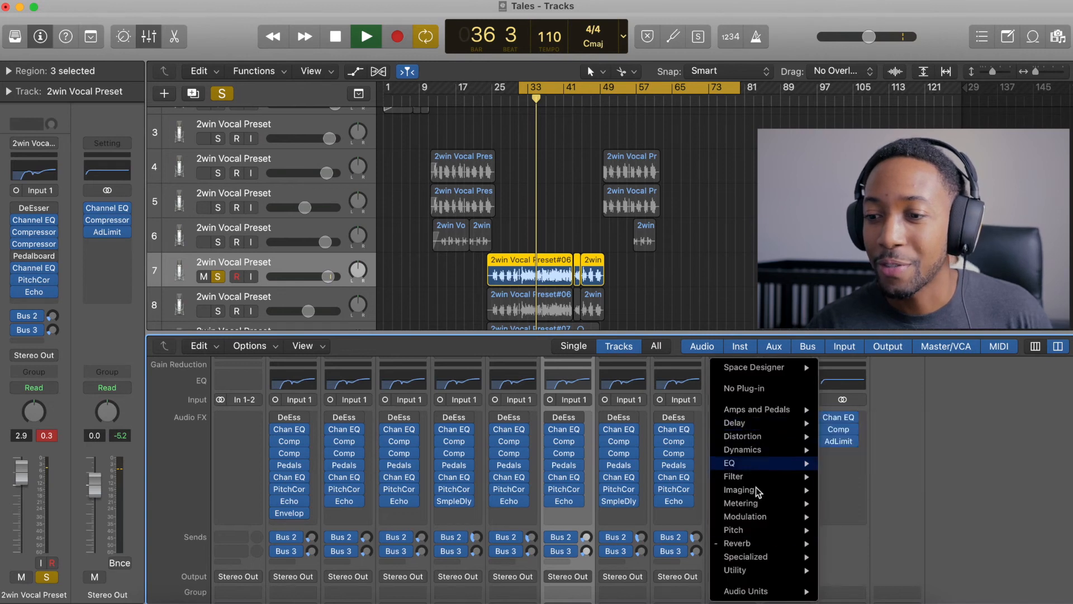
pyautogui.moveTo(777, 545)
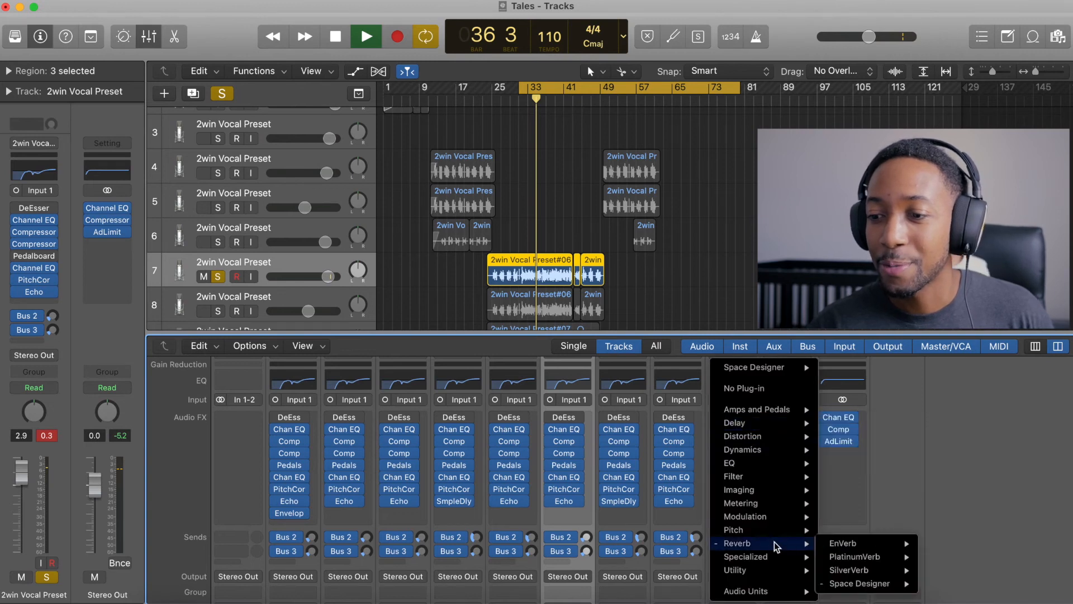
pyautogui.click(951, 488)
# Open Space Designer on the Bus 2 aux, inspect its 03.1s Midnight Plate settings, and close it.
pyautogui.scroll(3, 735, 411)
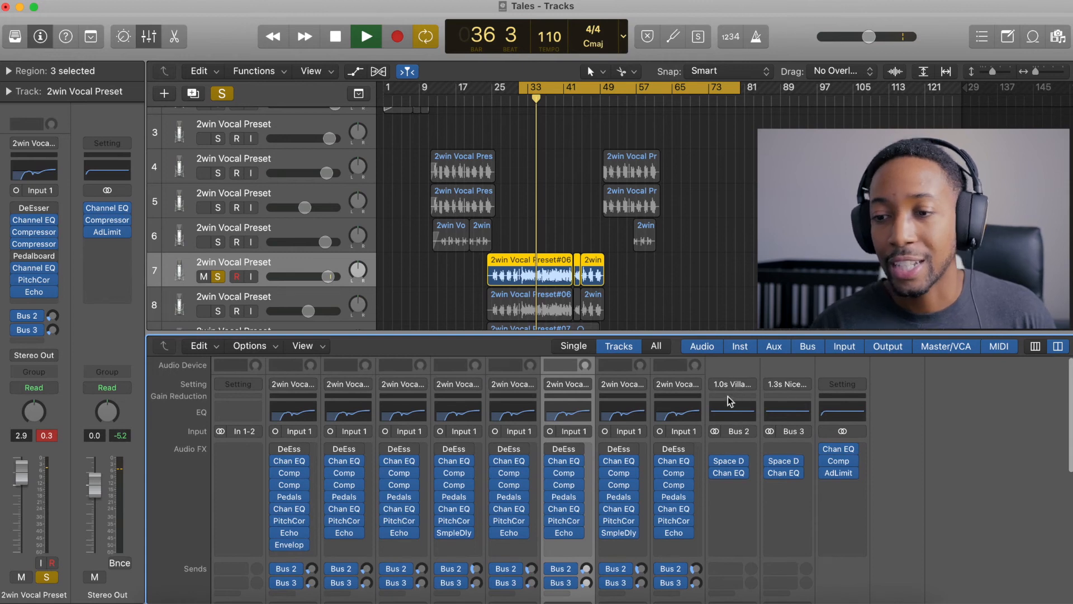
pyautogui.scroll(-2, 736, 431)
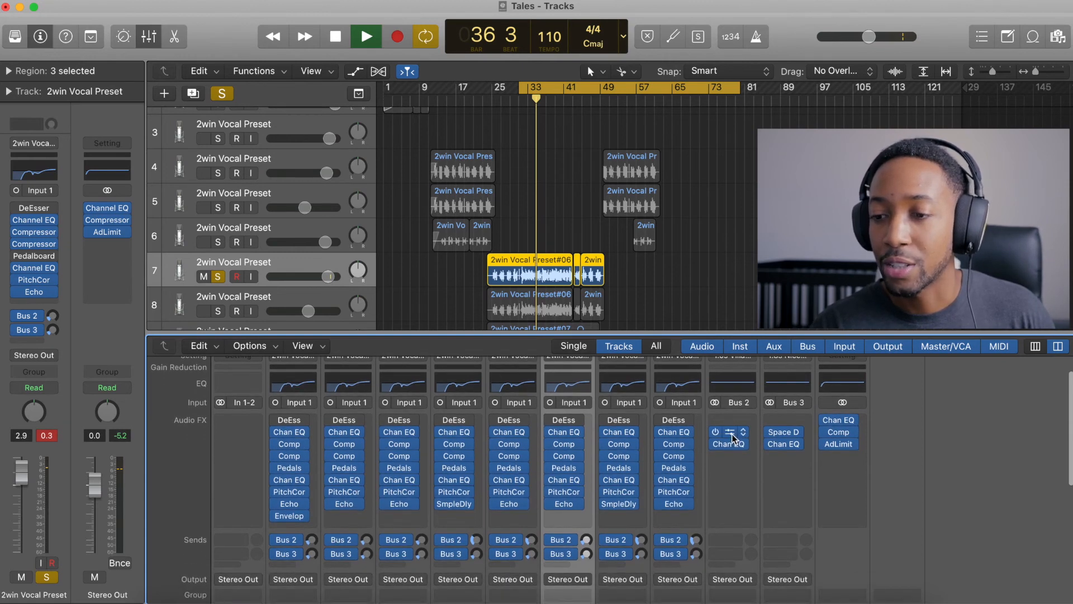
pyautogui.click(731, 433)
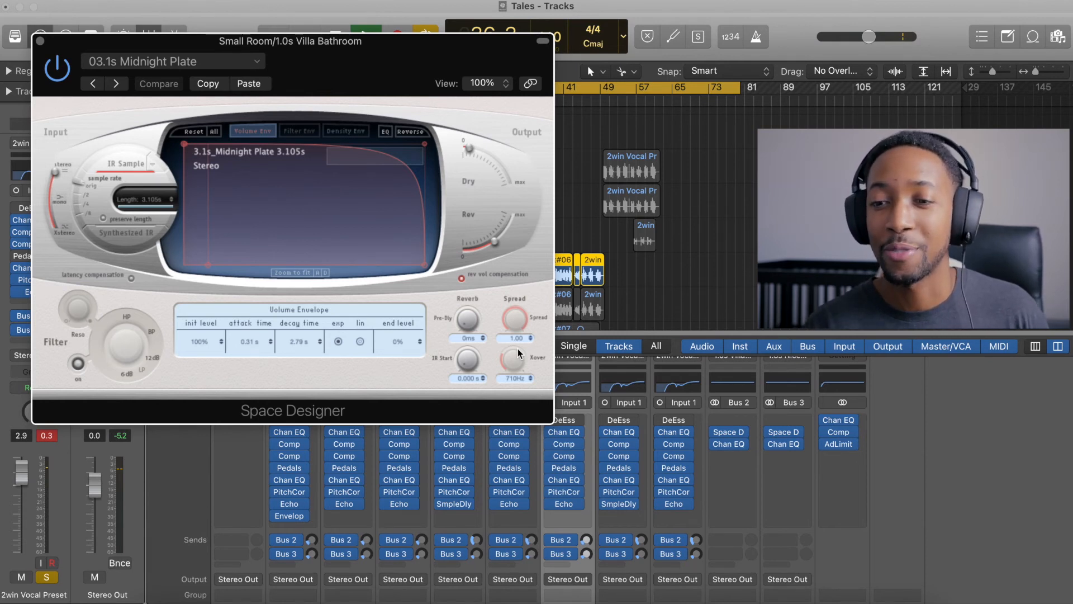
pyautogui.click(40, 42)
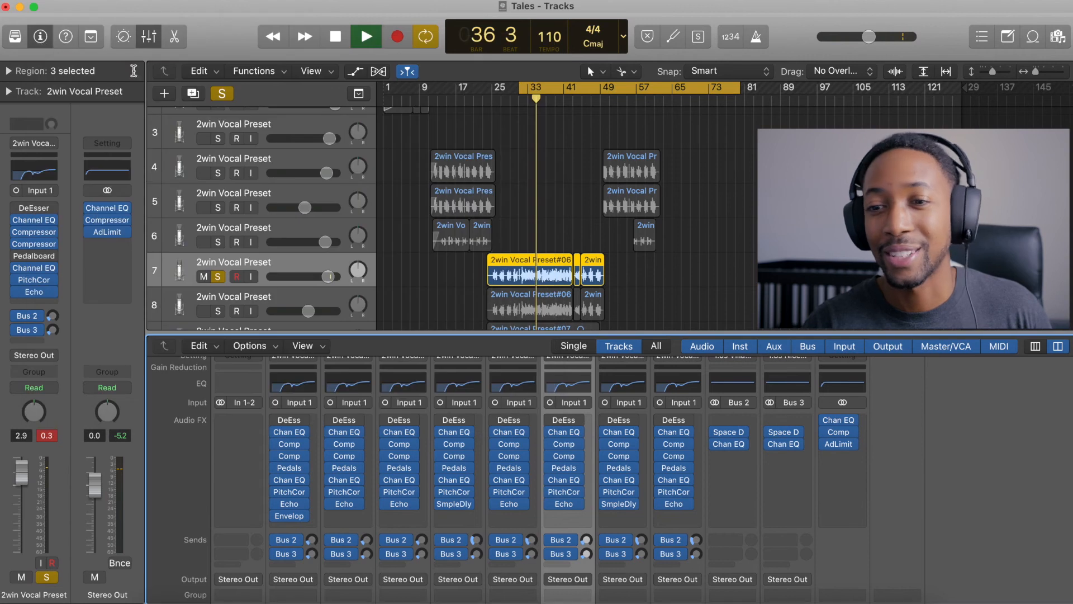
# Inspect the Channel EQ on the Bus 2 aux, and remove the Channel EQ from both the Bus 2 and Bus 3 auxes.
pyautogui.click(729, 444)
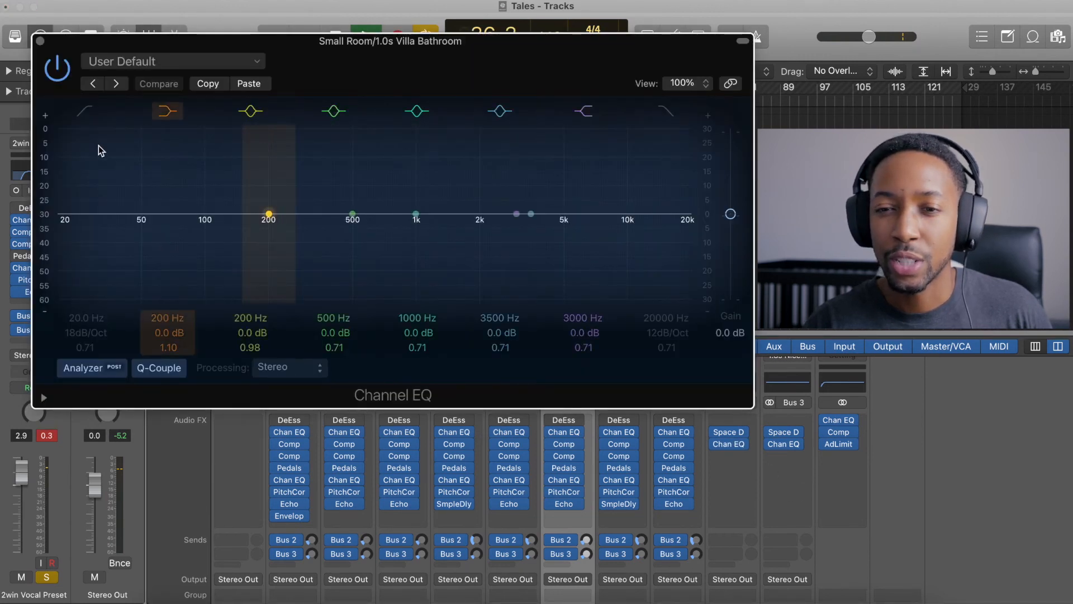
pyautogui.click(41, 42)
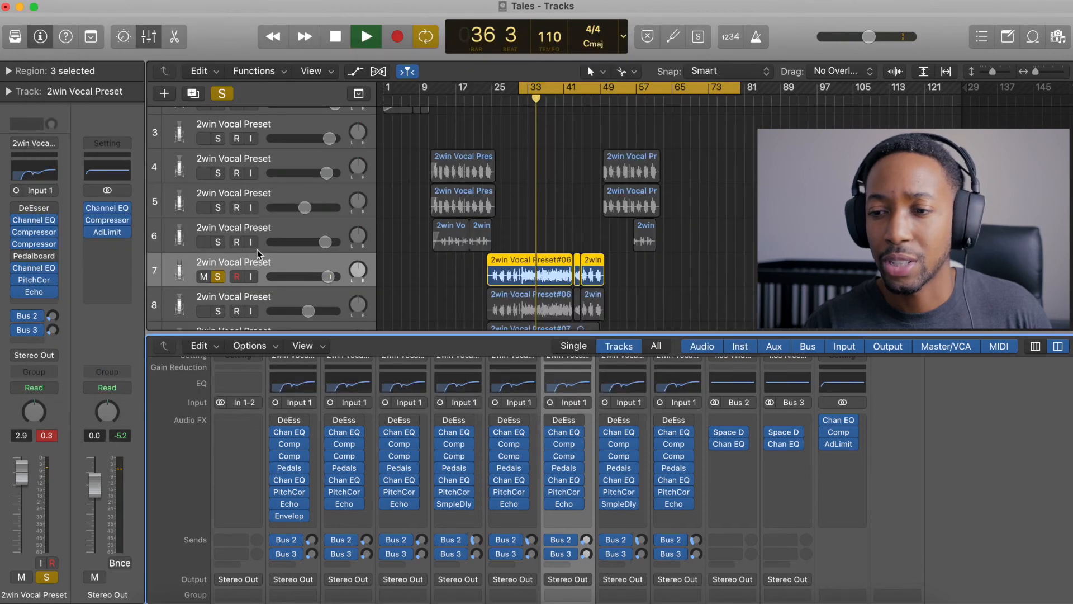
pyautogui.moveTo(670, 541)
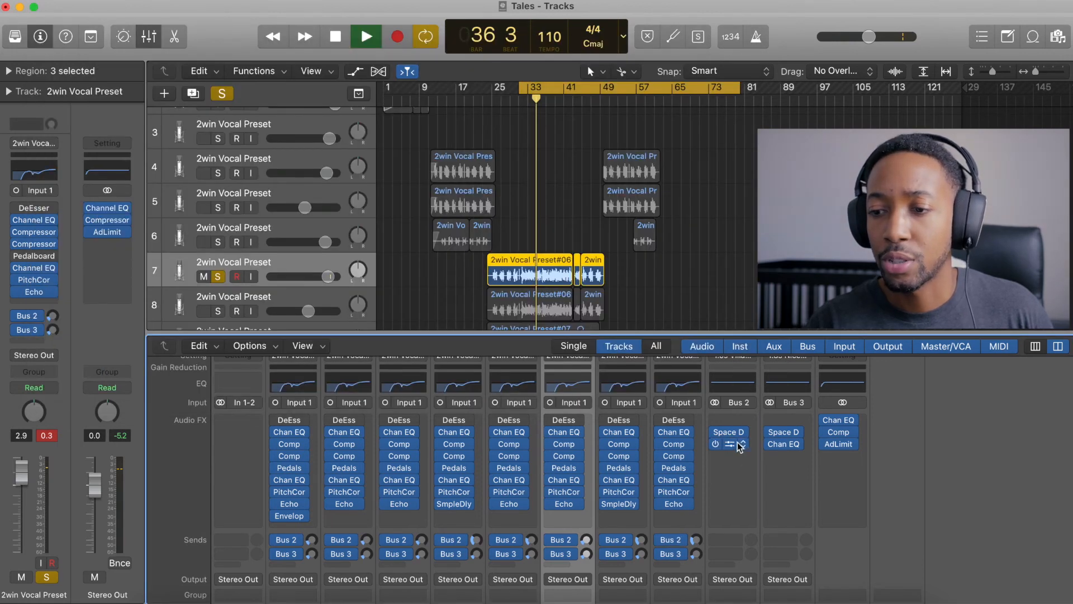
pyautogui.click(742, 445)
pyautogui.click(773, 386)
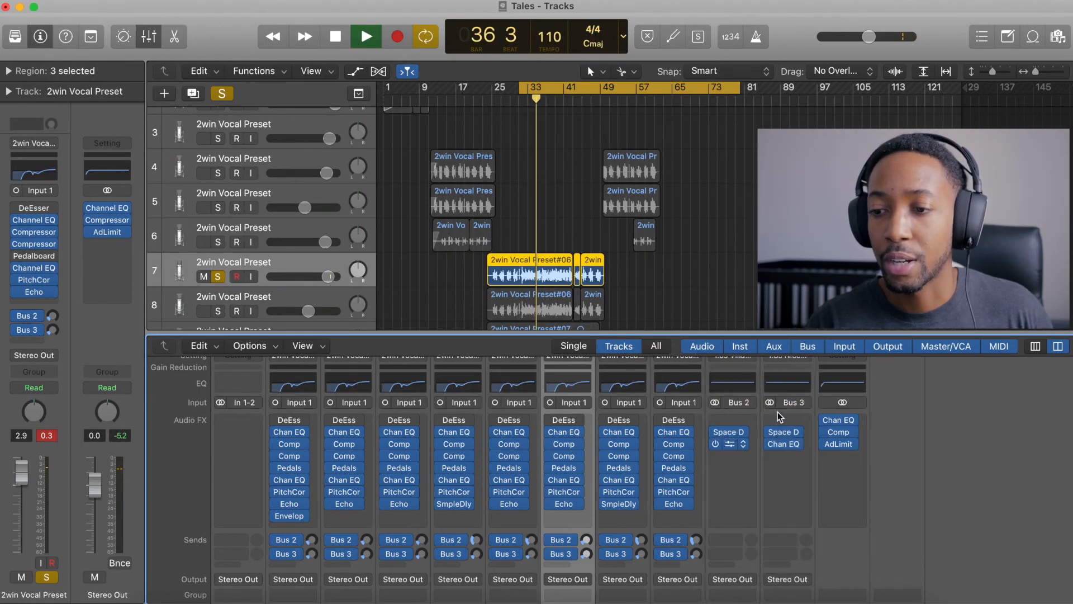
pyautogui.click(798, 445)
pyautogui.moveTo(812, 423)
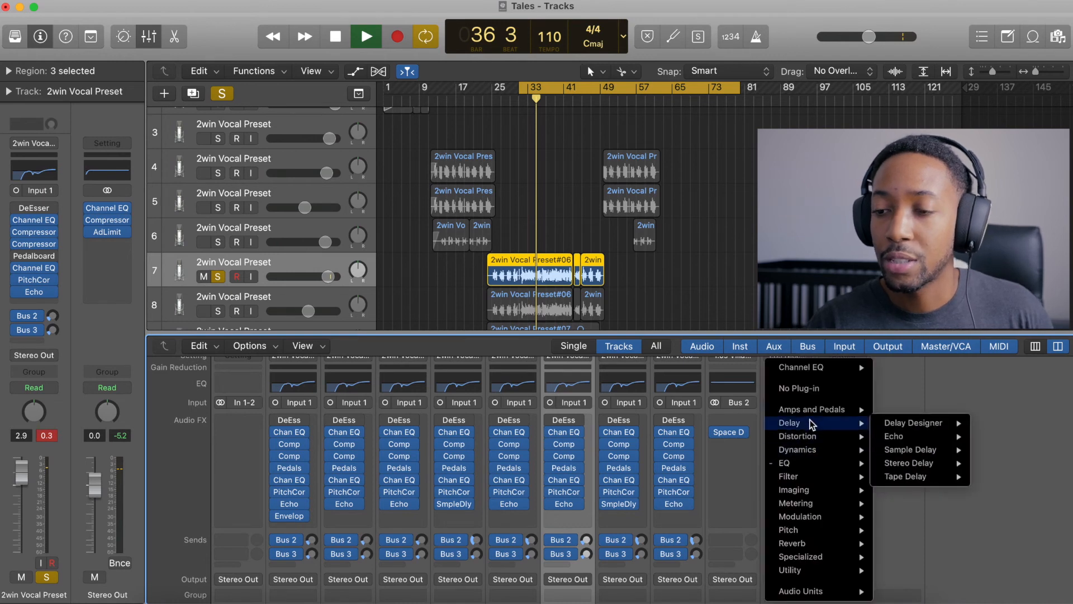
pyautogui.click(820, 390)
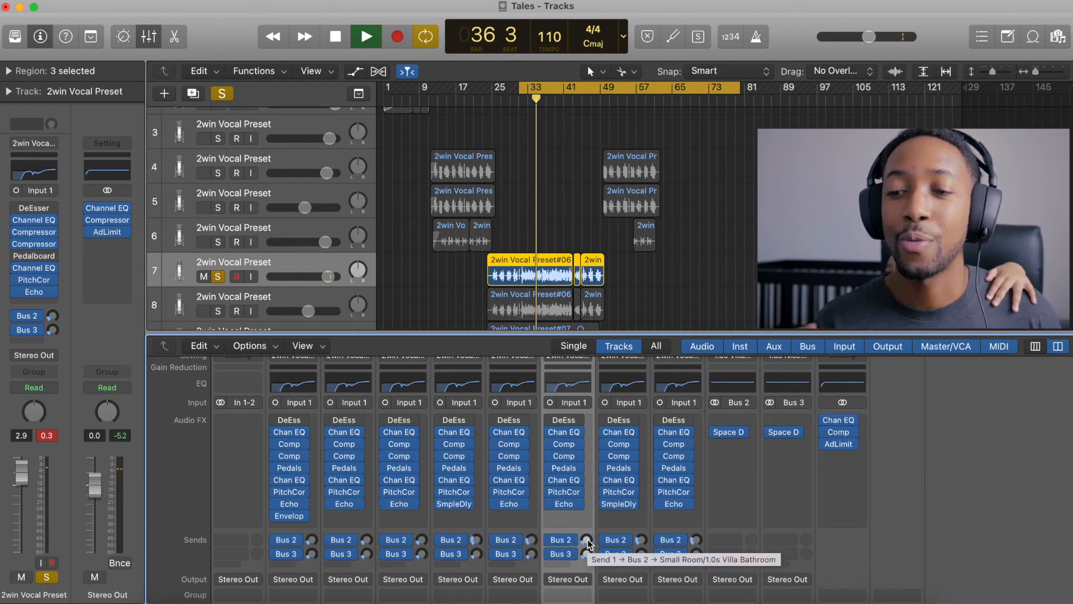
# Check the Space Designer on the Bus 2 aux again, and adjust track 7's sends, with Bus 2 at -25.9 dB and Bus 3 lowered.
pyautogui.click(730, 432)
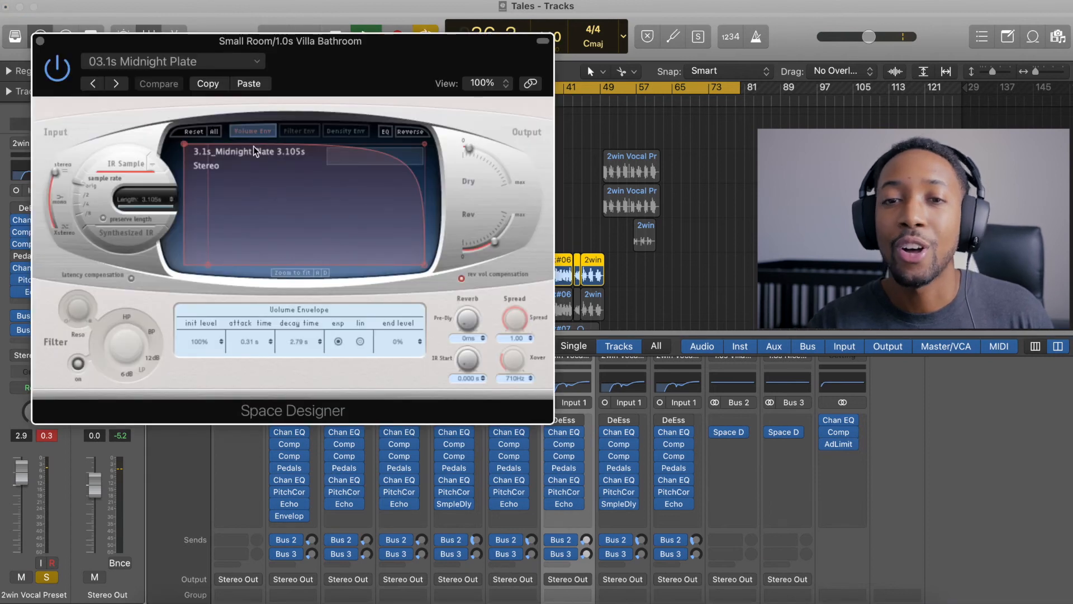
pyautogui.click(40, 41)
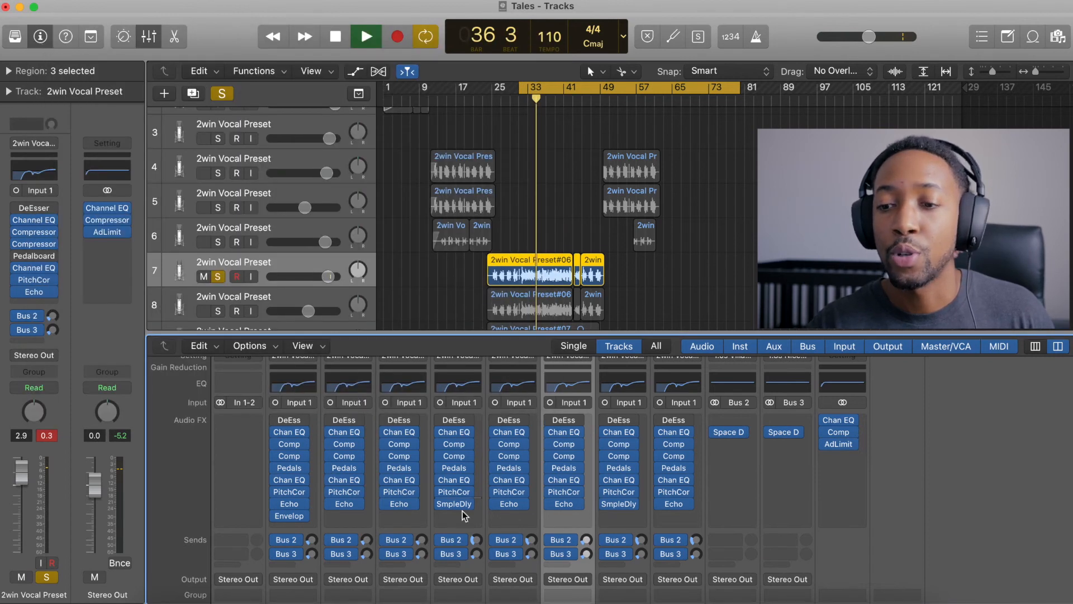
pyautogui.moveTo(608, 571)
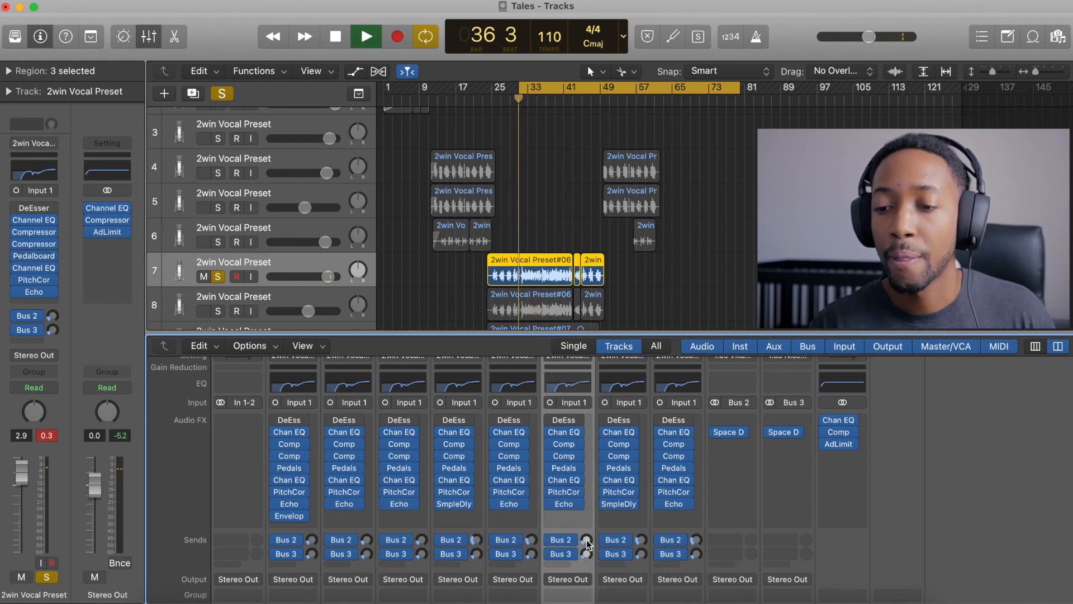
pyautogui.moveTo(587, 542); pyautogui.dragTo(587, 541)
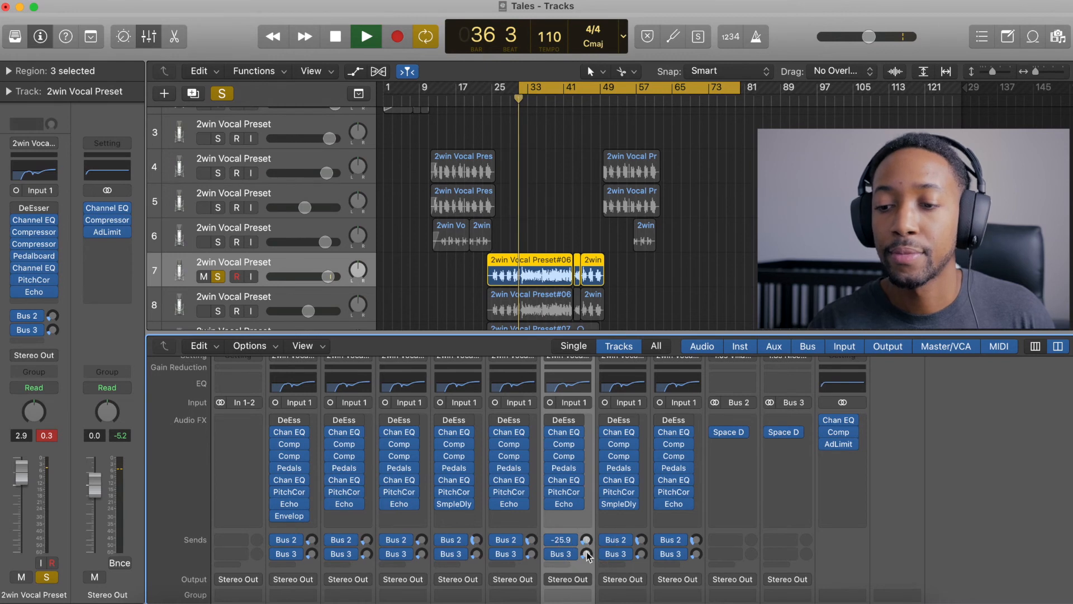
pyautogui.click(586, 554)
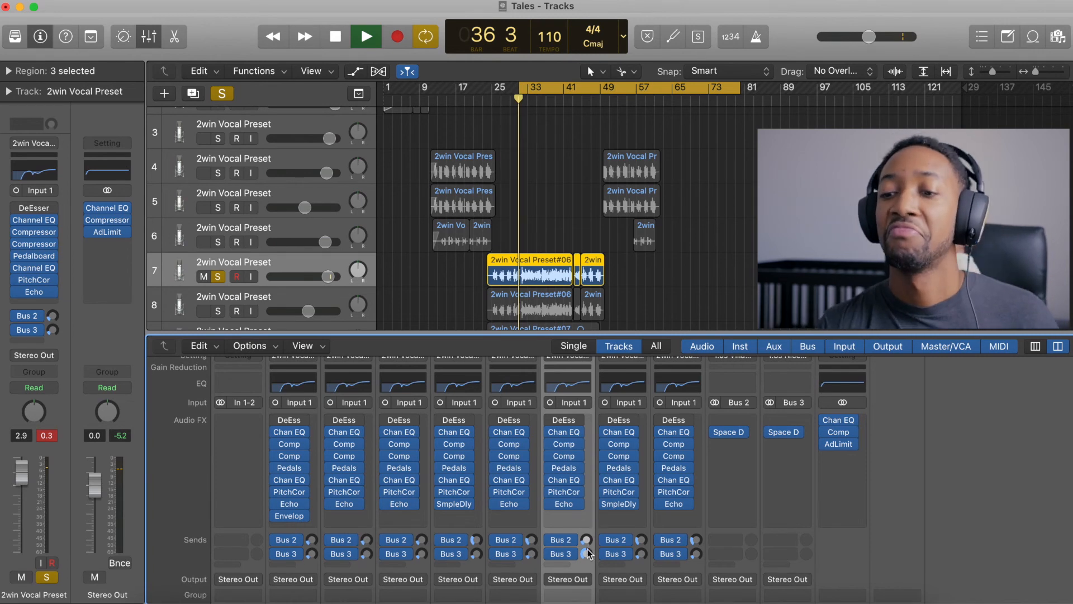
pyautogui.moveTo(586, 554); pyautogui.dragTo(588, 566)
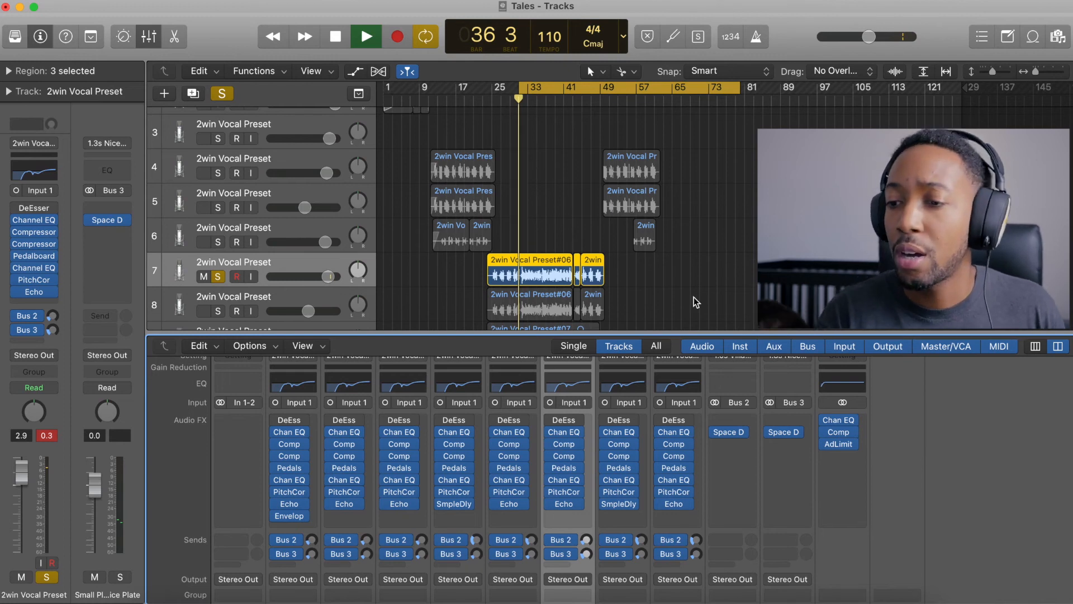
# Inspect the Channel EQ settings on the Stereo Out channel and close the plug-in.
pyautogui.moveTo(843, 434)
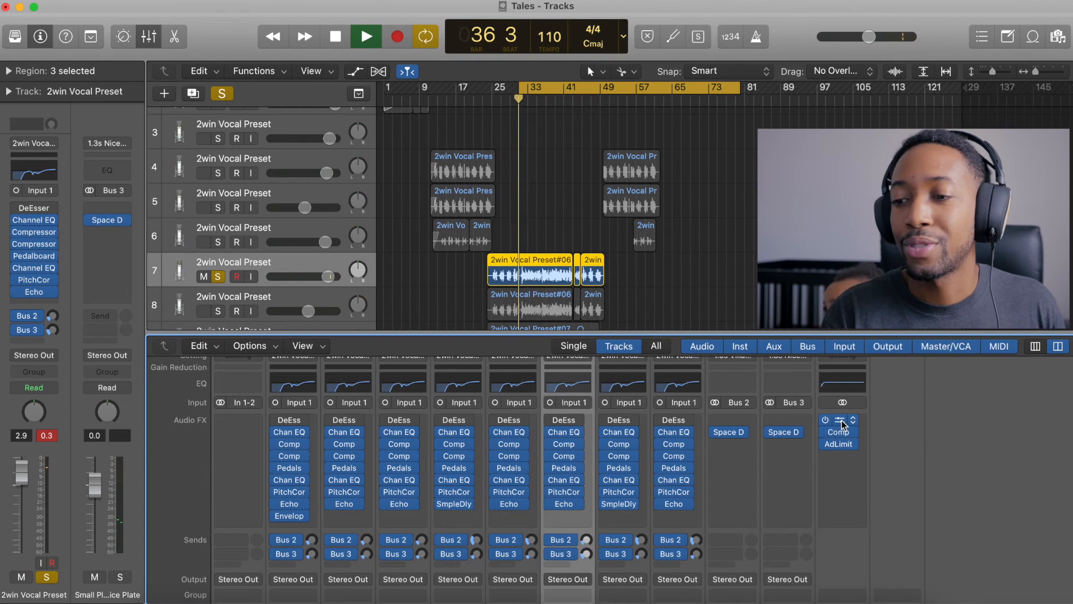
pyautogui.click(838, 420)
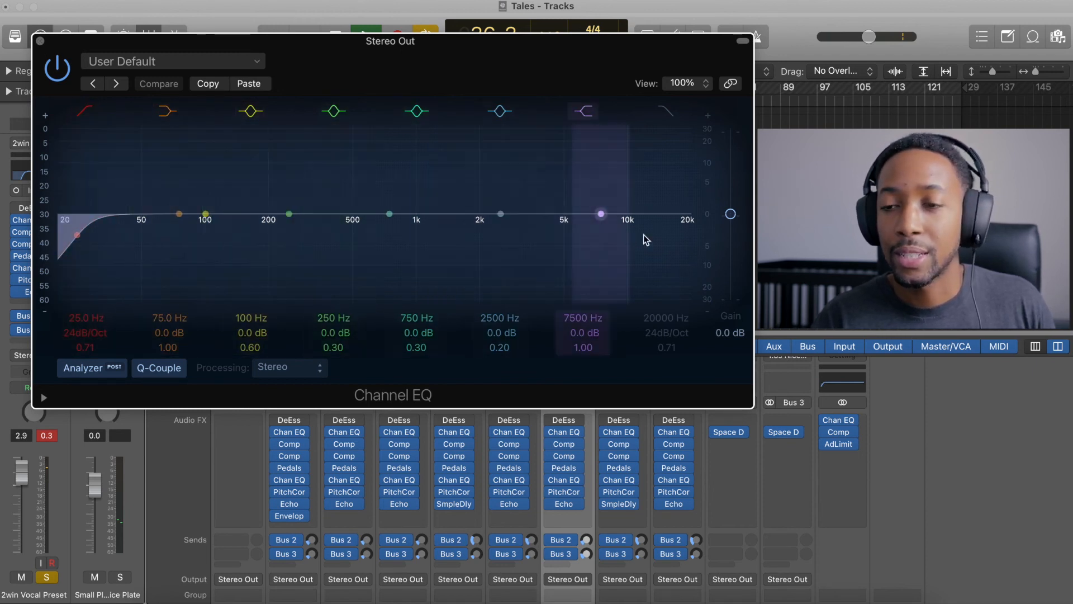
pyautogui.click(41, 42)
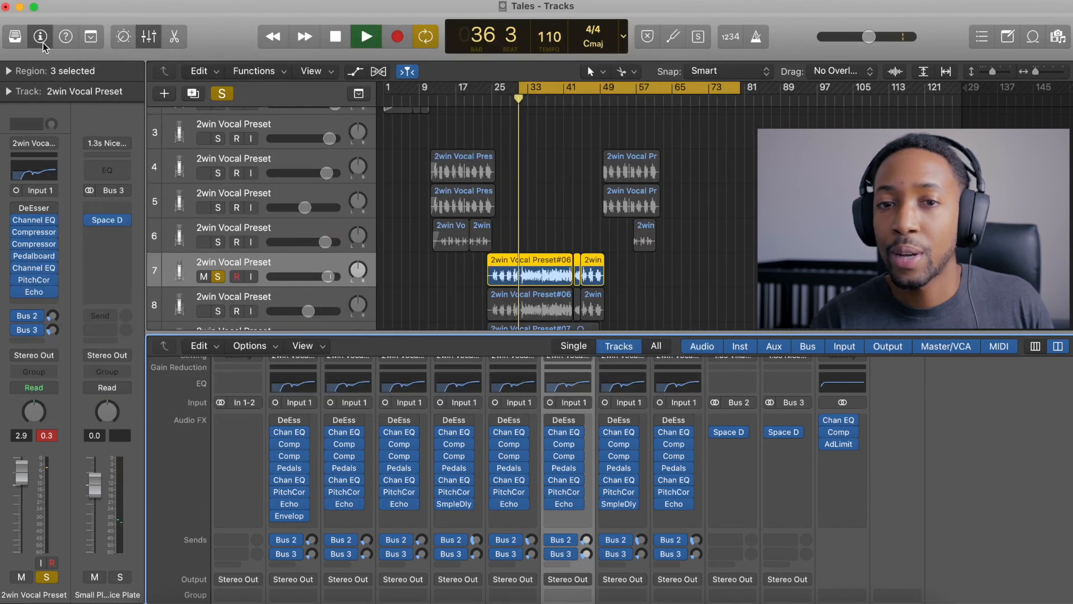
# Open the Compressor on the Stereo Out channel and examine its threshold, ratio and make-up settings.
pyautogui.moveTo(832, 432)
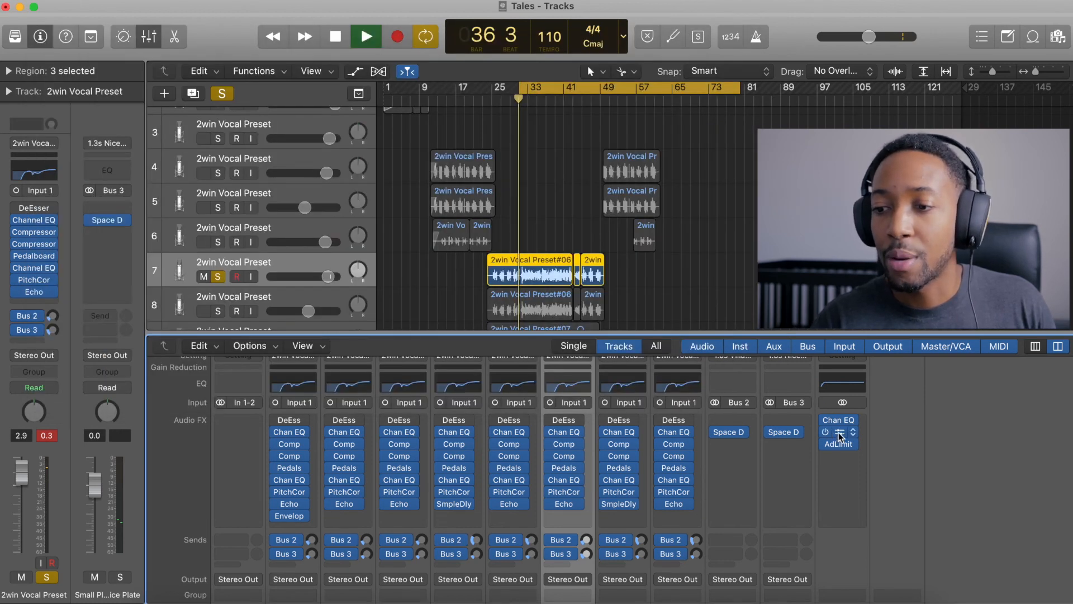
pyautogui.click(840, 432)
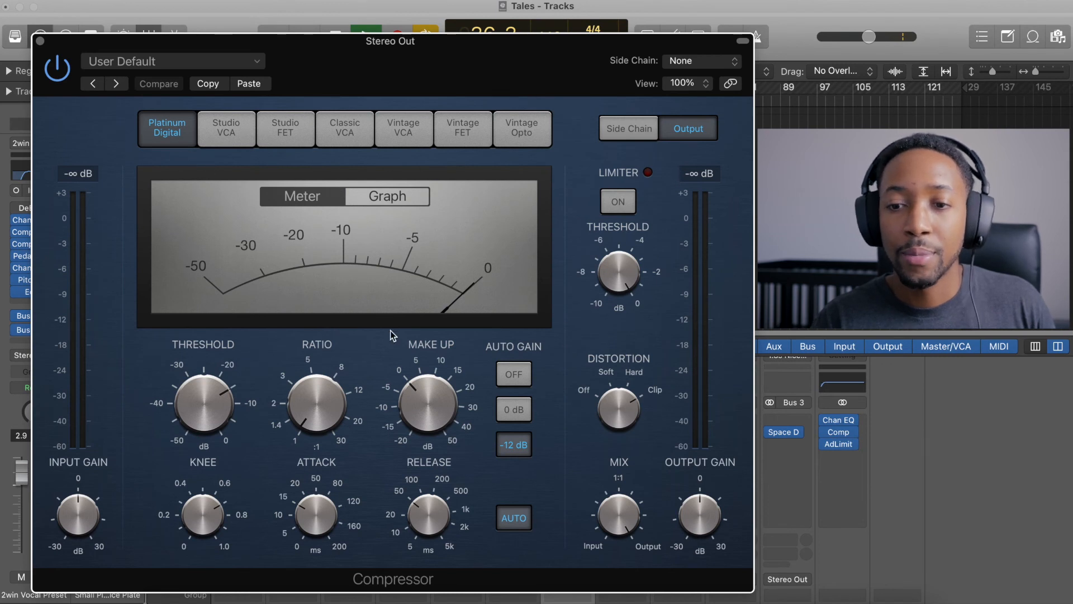
pyautogui.moveTo(397, 398)
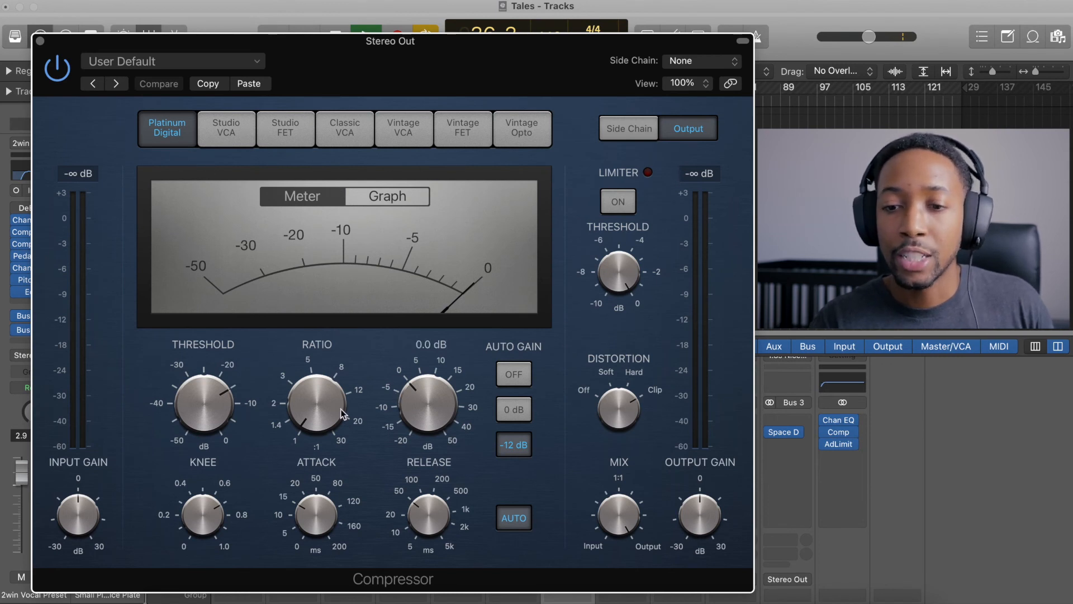
pyautogui.moveTo(311, 404)
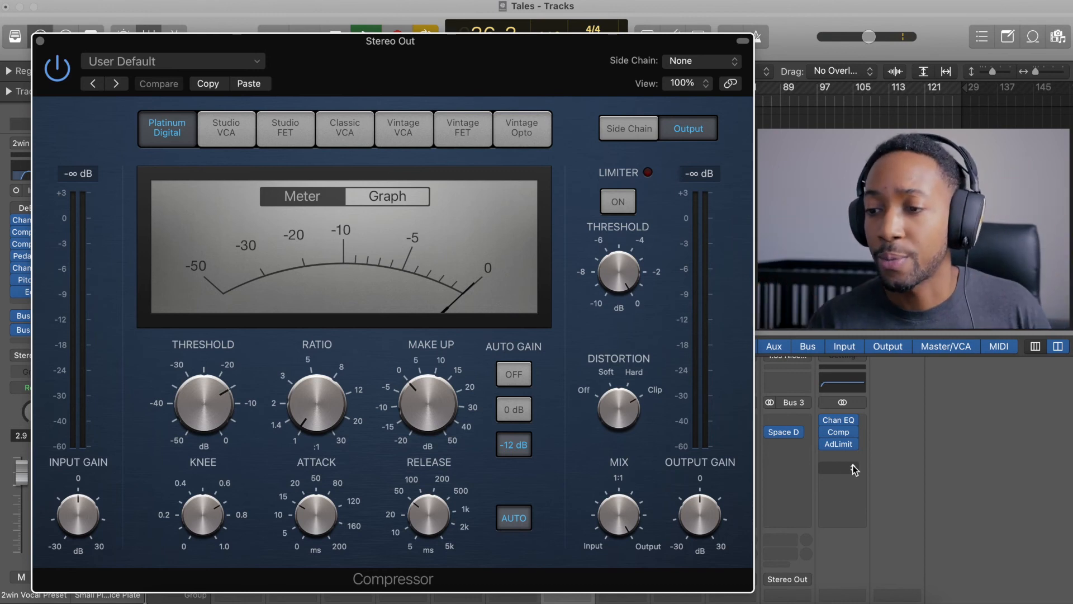
pyautogui.moveTo(842, 445)
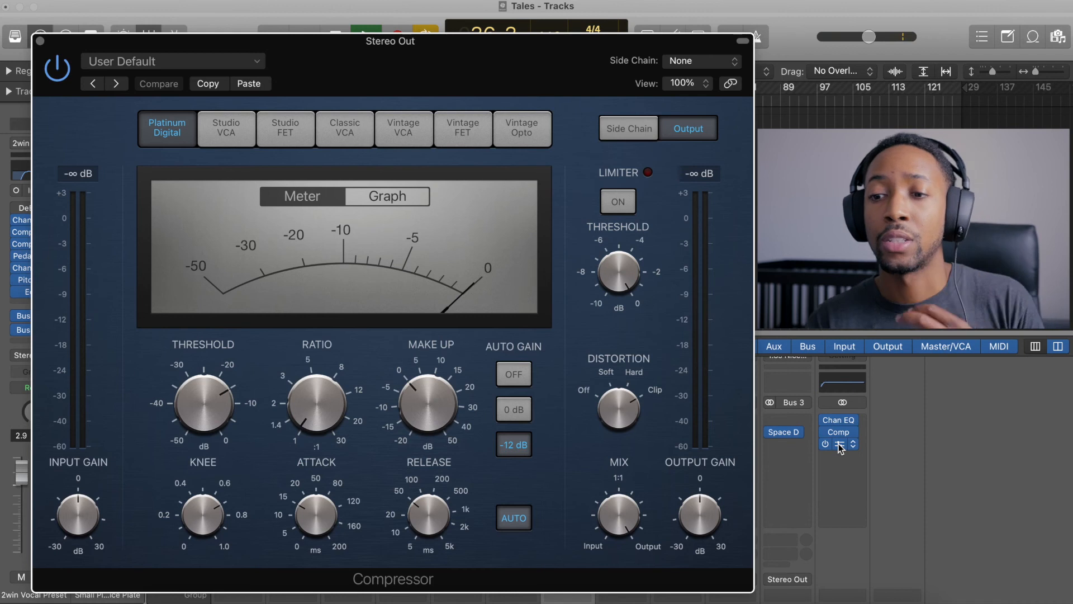
pyautogui.moveTo(477, 375)
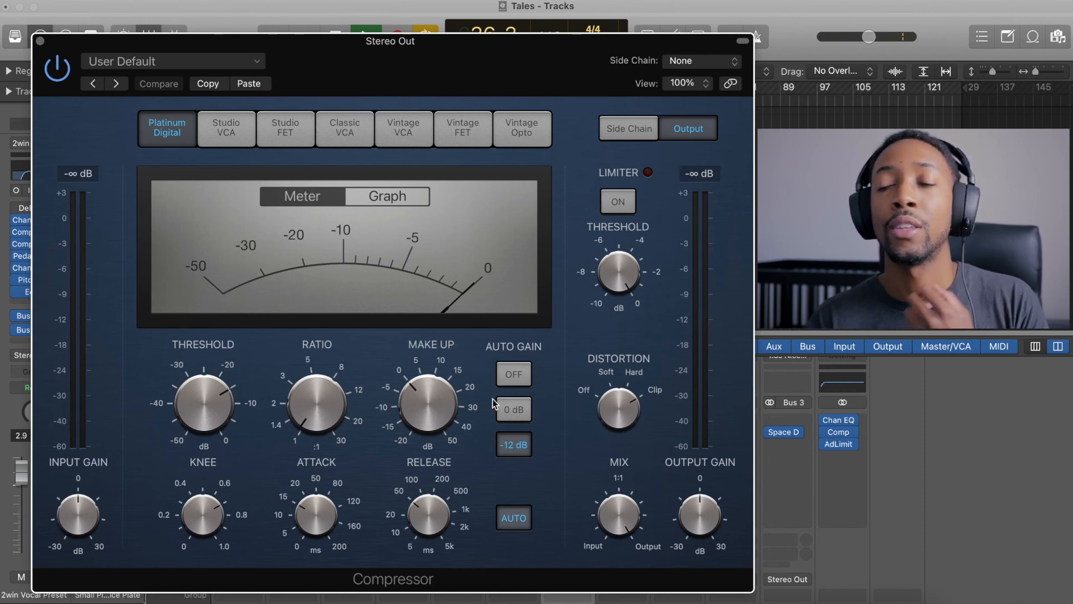
# Check the Adaptive Limiter on the Stereo Out channel, and review the dynamics plug-ins available for its slot.
pyautogui.click(841, 445)
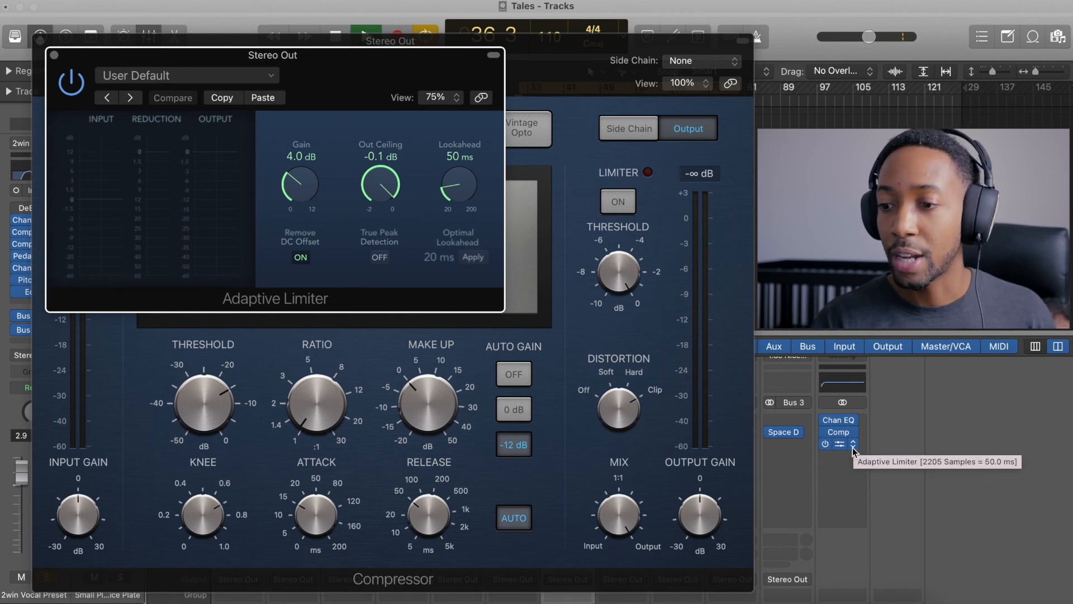
pyautogui.press('super+w')
pyautogui.click(853, 445)
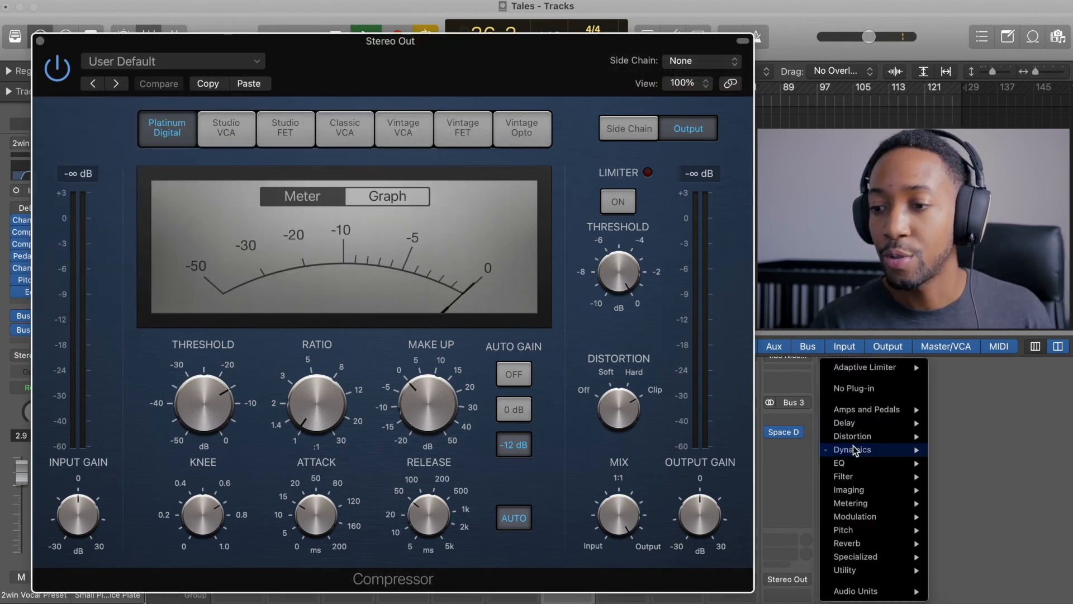
pyautogui.moveTo(920, 453)
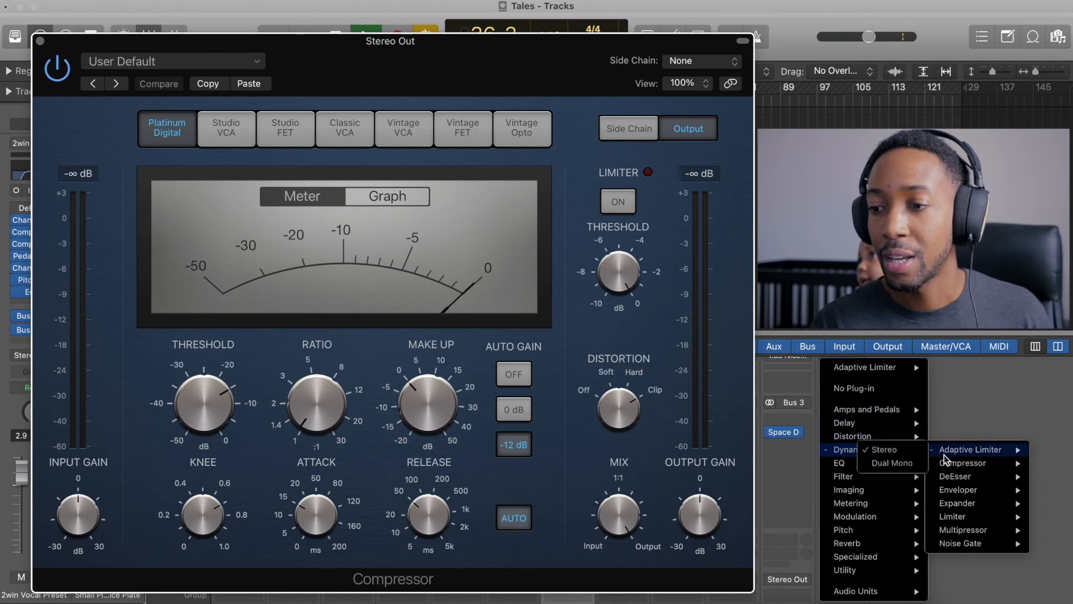
pyautogui.click(973, 421)
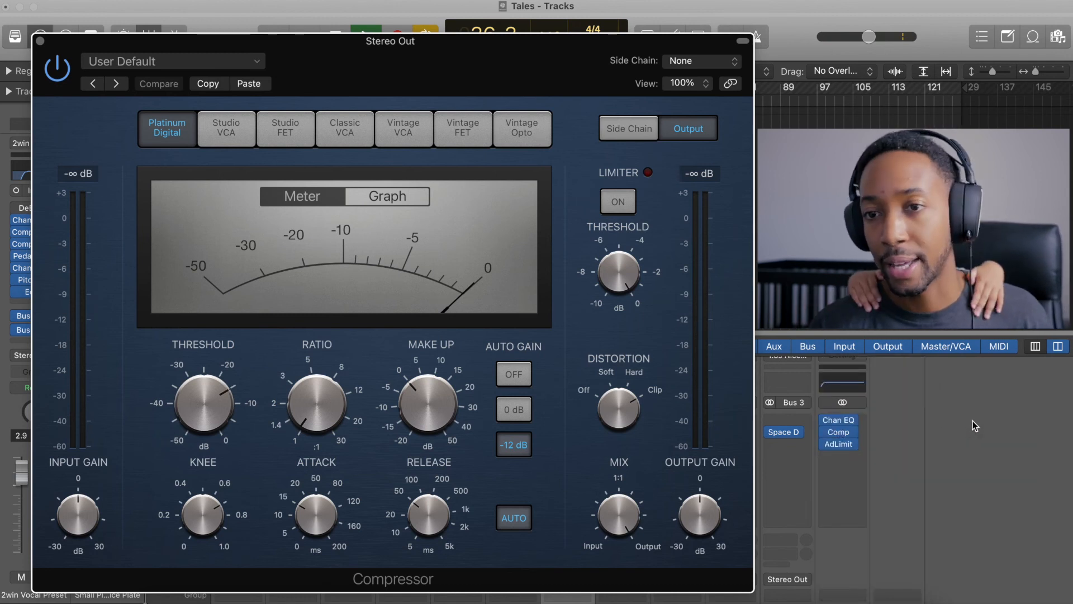
# Try the Gain control of the Stereo Out's Adaptive Limiter, ending at 4.0 dB, and close the limiter and the Compressor.
pyautogui.click(842, 447)
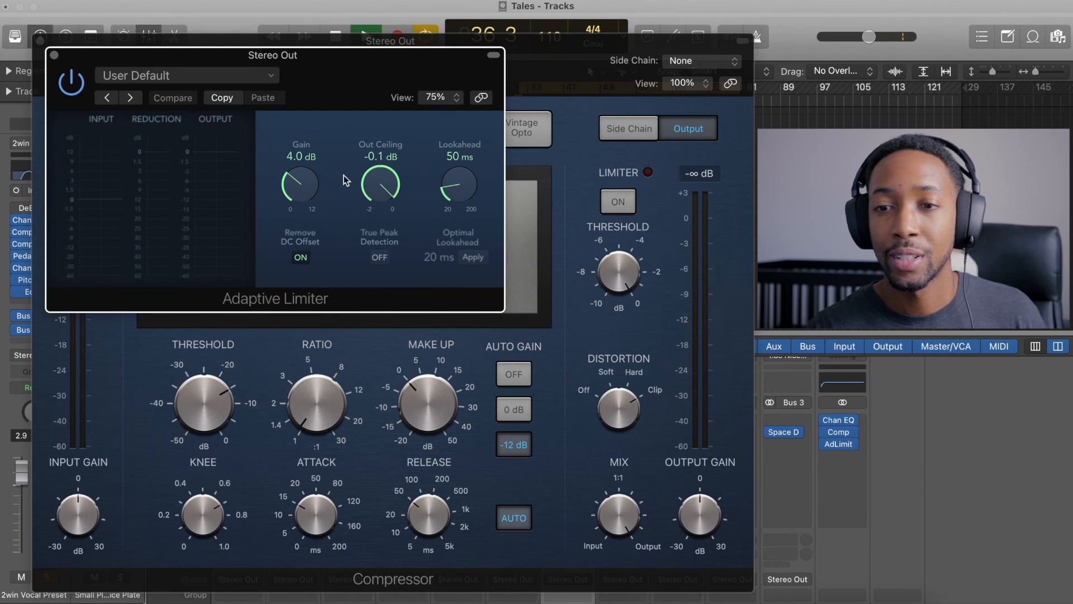
pyautogui.moveTo(301, 192)
pyautogui.mouseDown()
pyautogui.moveTo(306, 87)
pyautogui.moveTo(306, 185)
pyautogui.mouseUp()
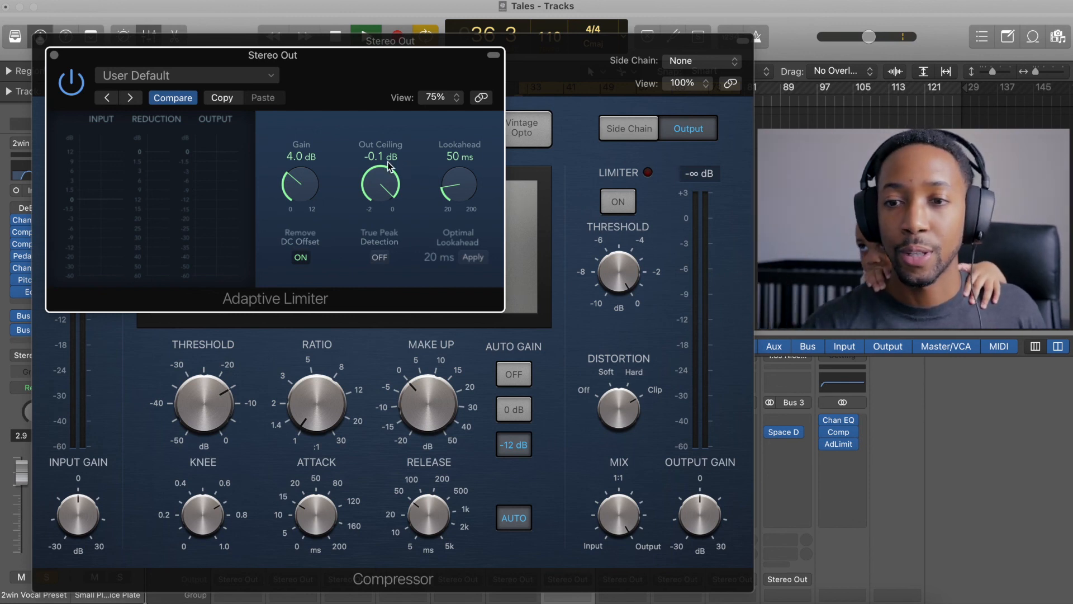
pyautogui.click(54, 55)
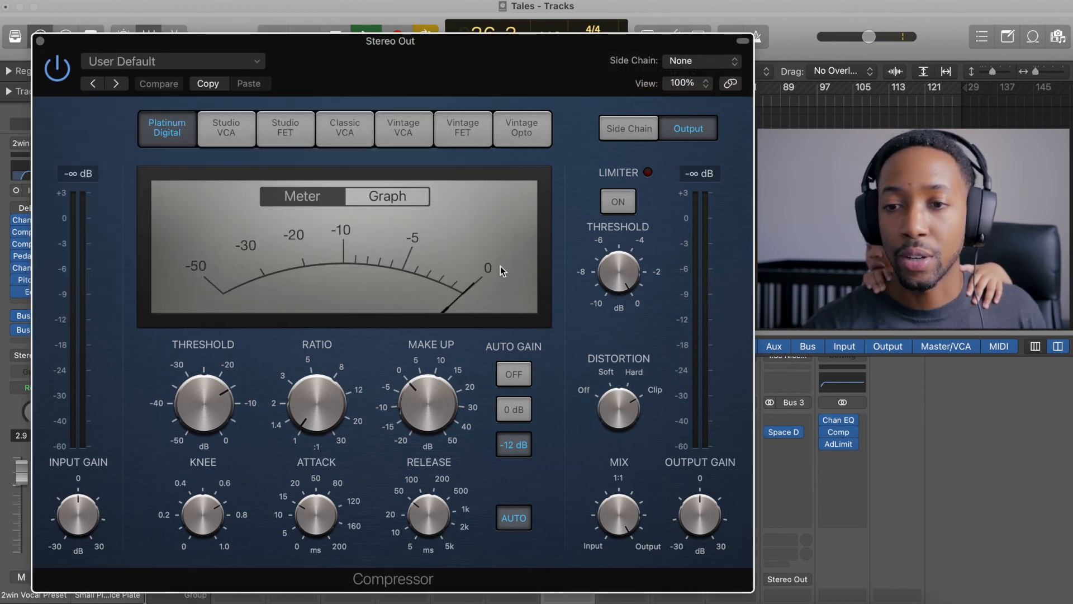
pyautogui.moveTo(833, 436)
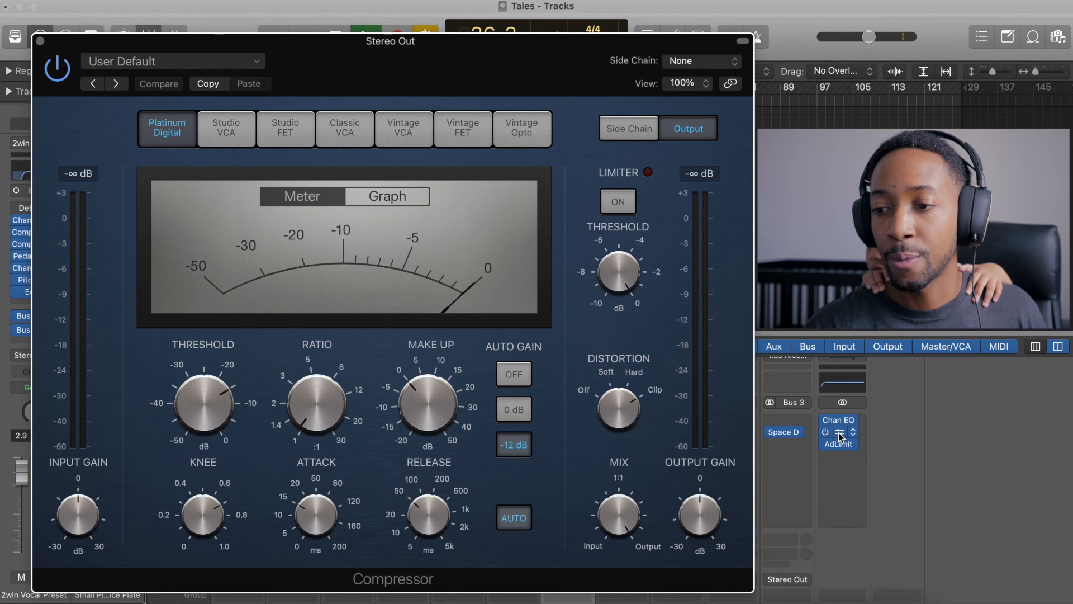
pyautogui.click(39, 41)
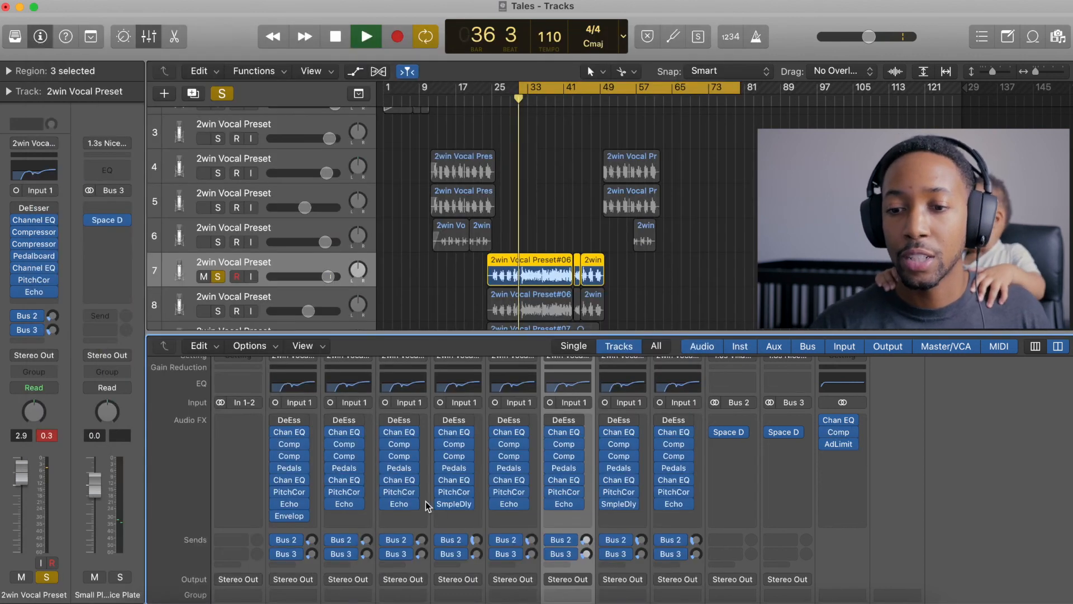
pyautogui.scroll(3, 425, 501)
pyautogui.scroll(2, 425, 500)
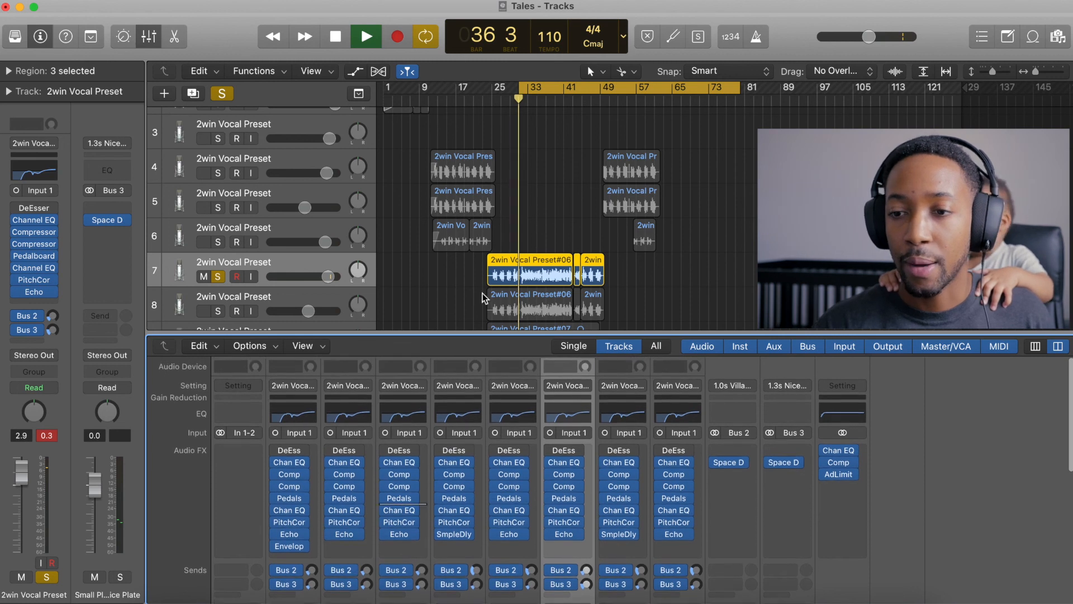
pyautogui.scroll(3, 534, 246)
pyautogui.scroll(-5, 535, 246)
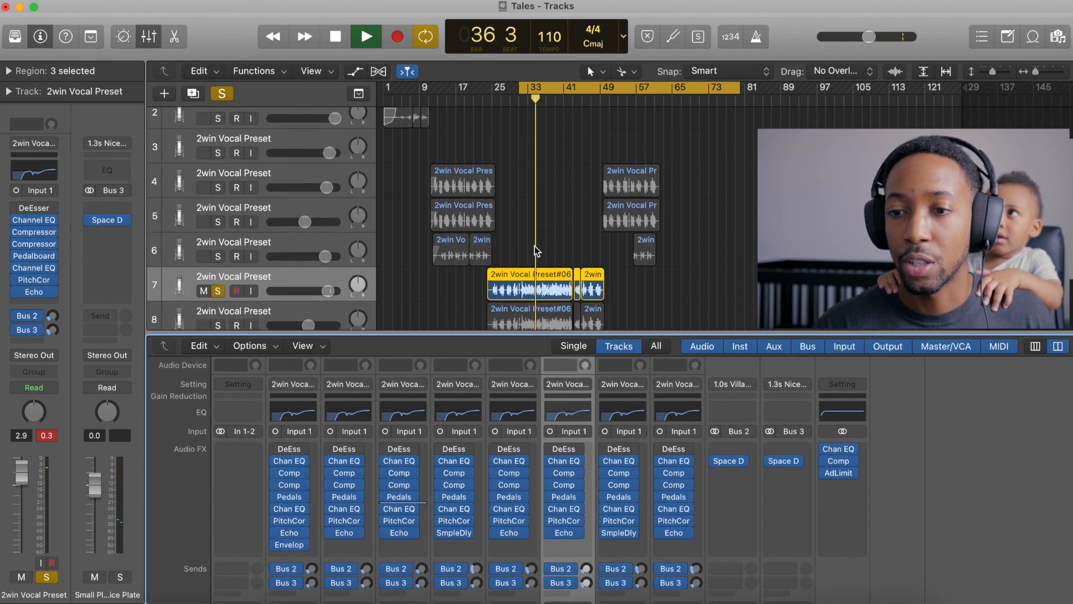